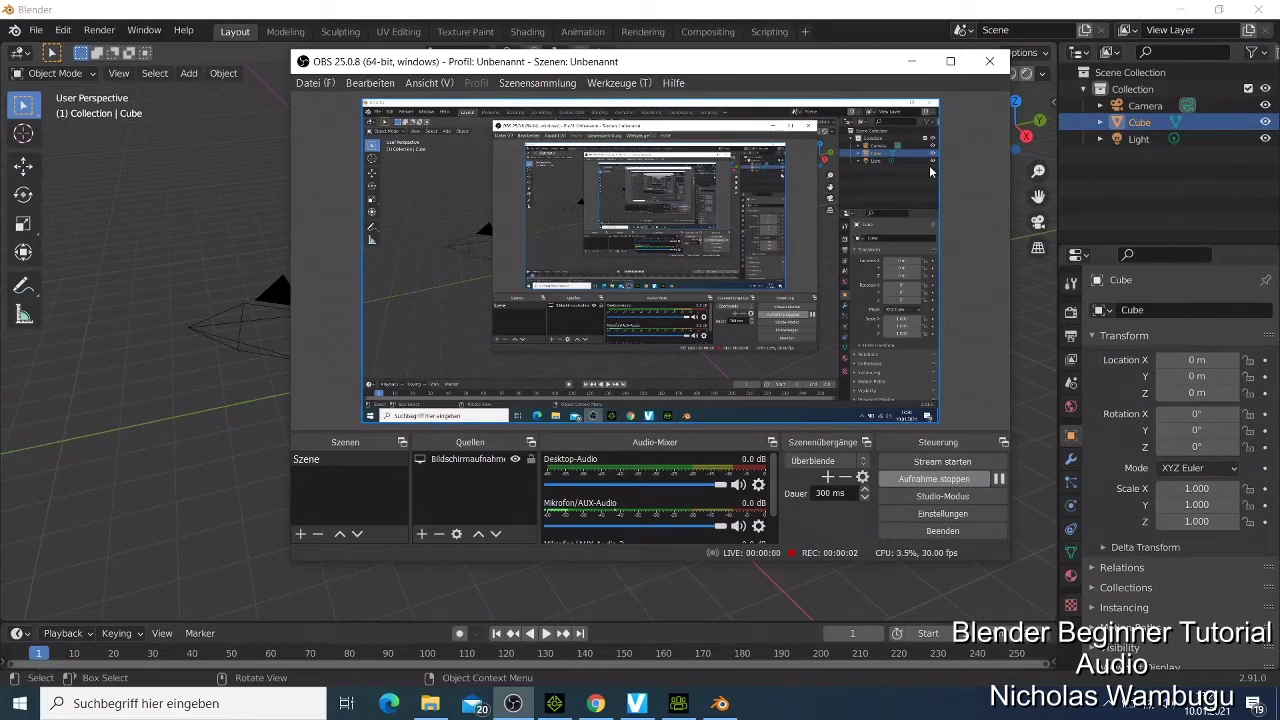
- Minimize the recorder window, restart Blender from the desktop, and start a new General file
left_click(910, 61)
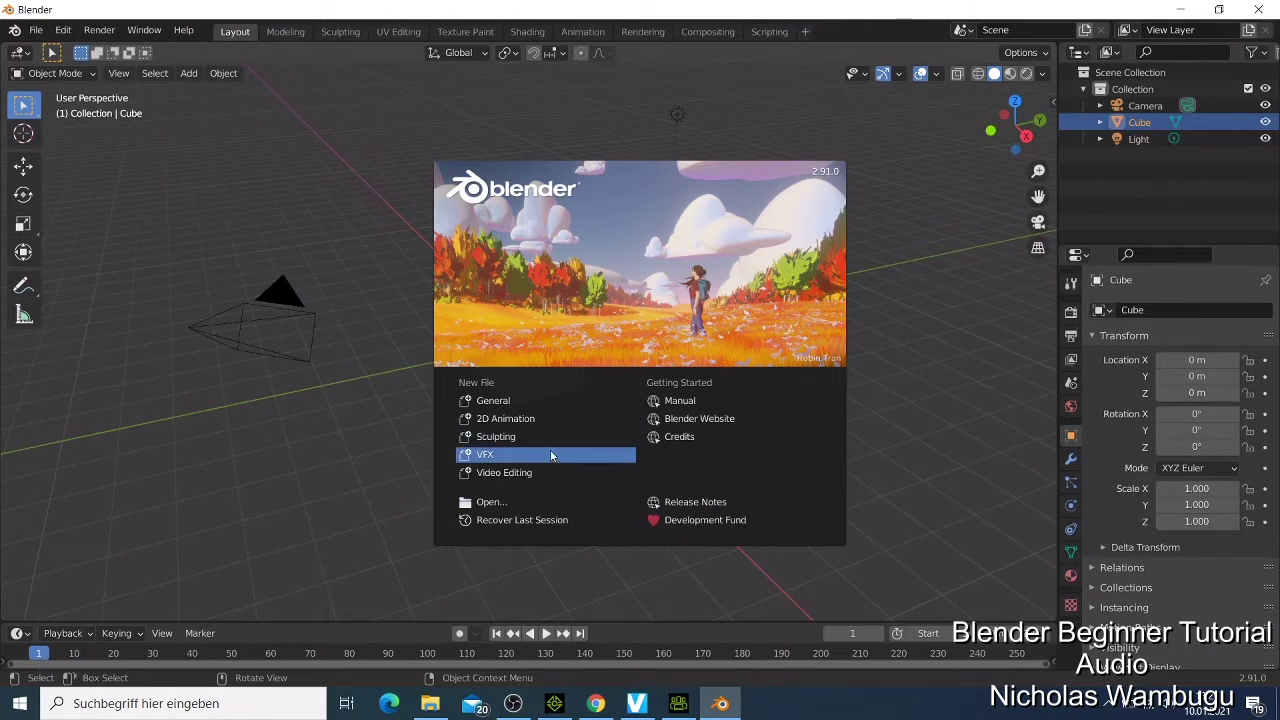
left_click(1258, 12)
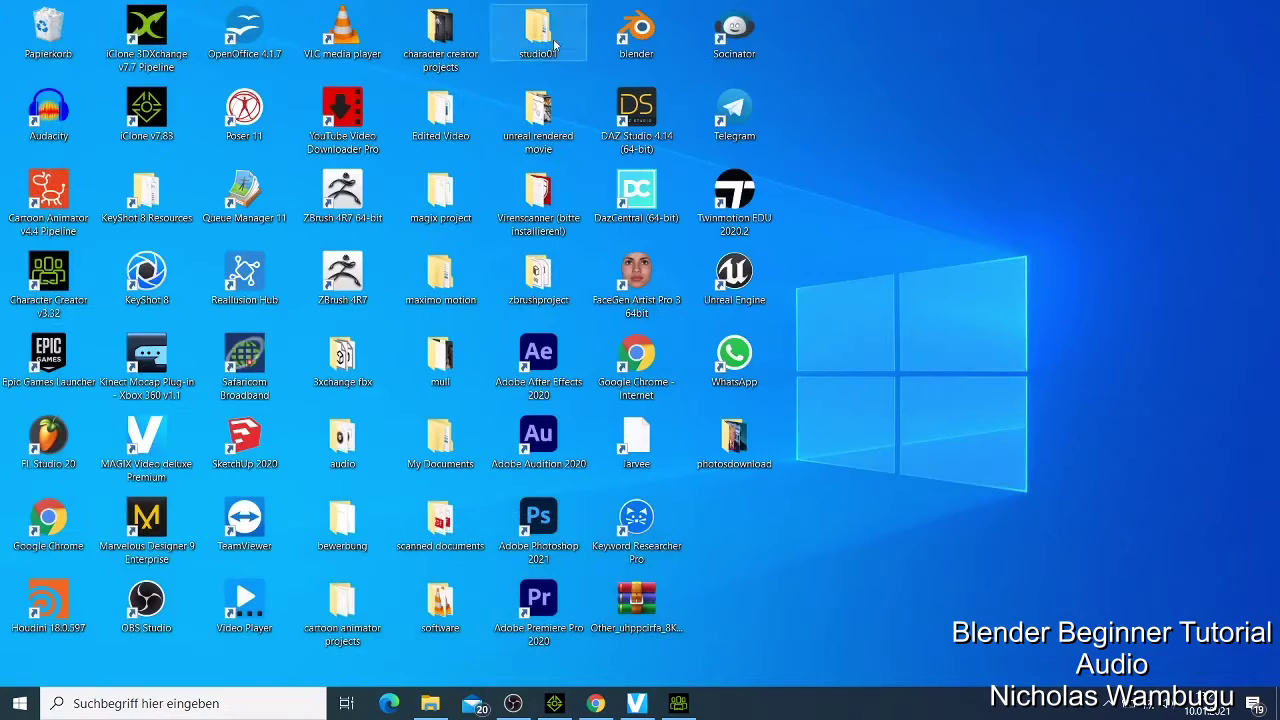
double_click(630, 38)
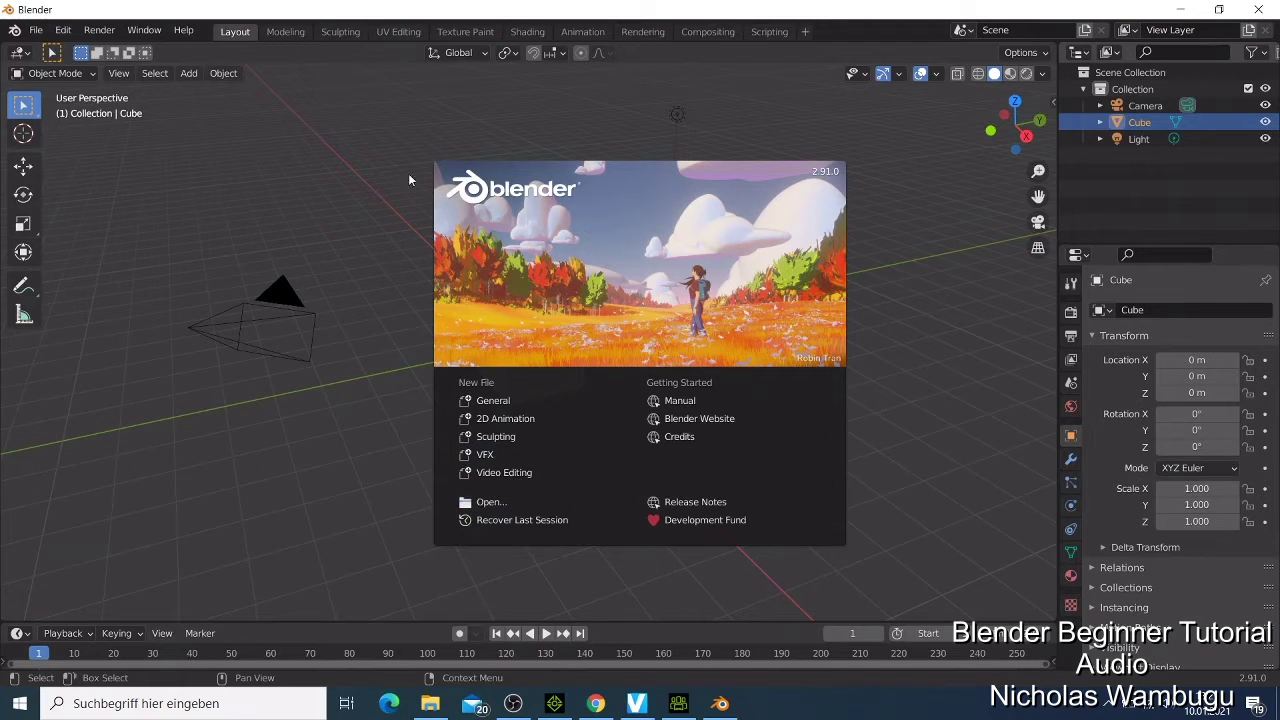
left_click(491, 405)
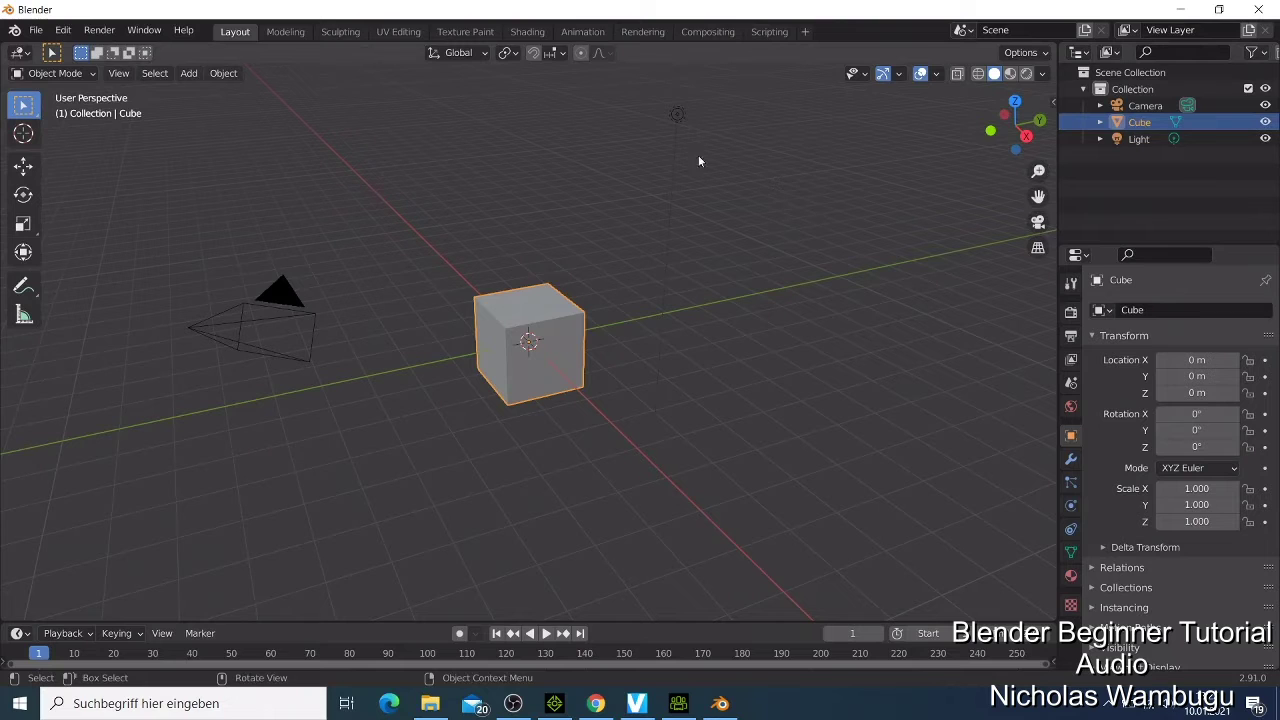
- Inspect the default light and camera, look at the scene through the camera, and return to the user perspective
left_click(678, 114)
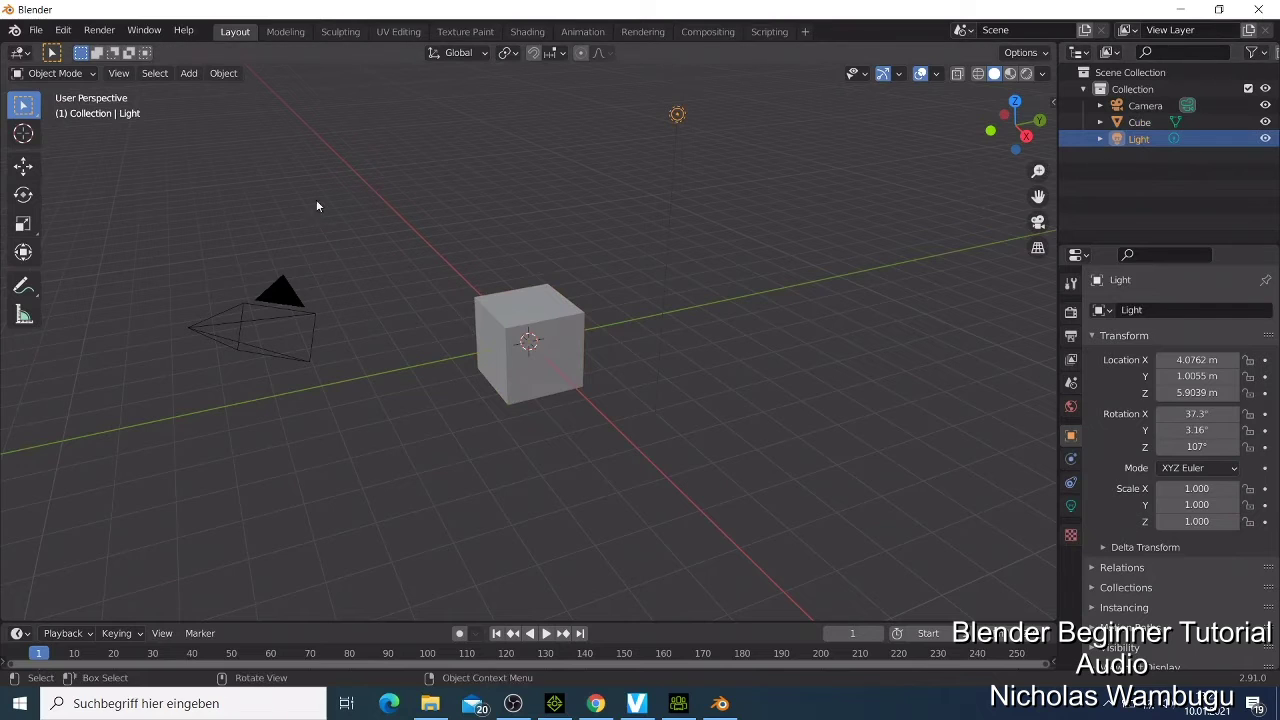
left_click(262, 313)
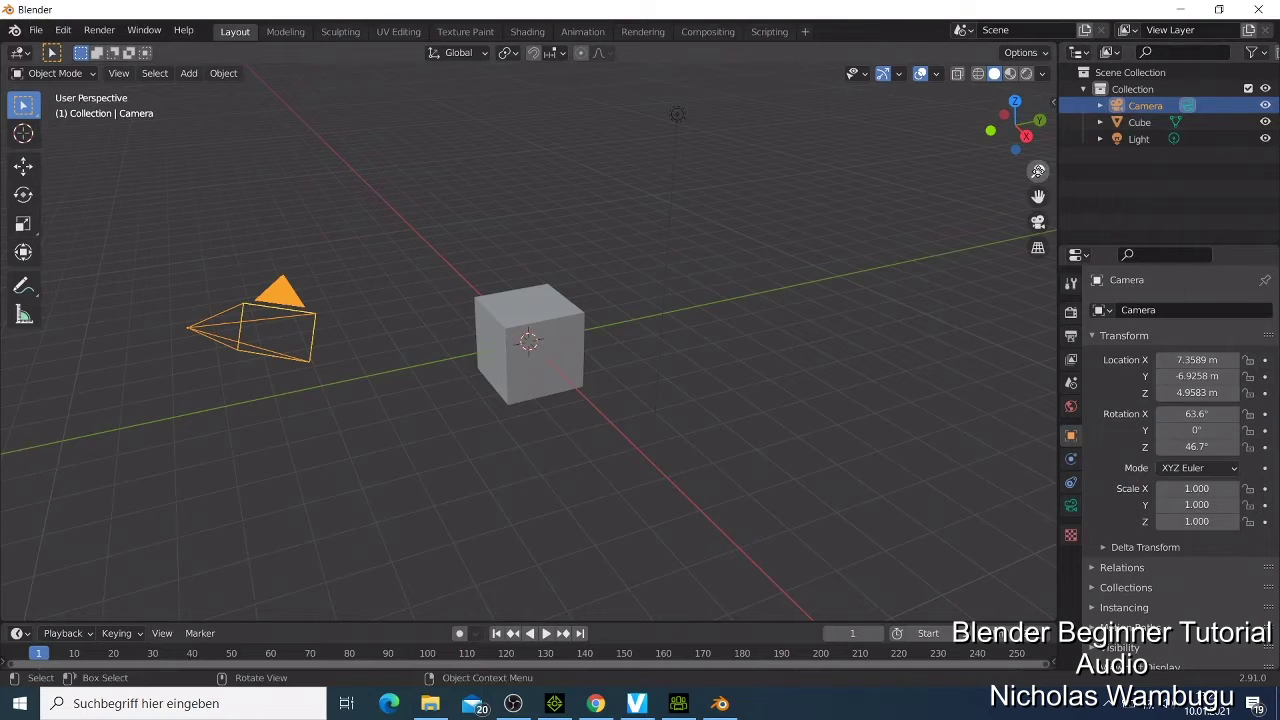
scroll(677, 114, "up", 2)
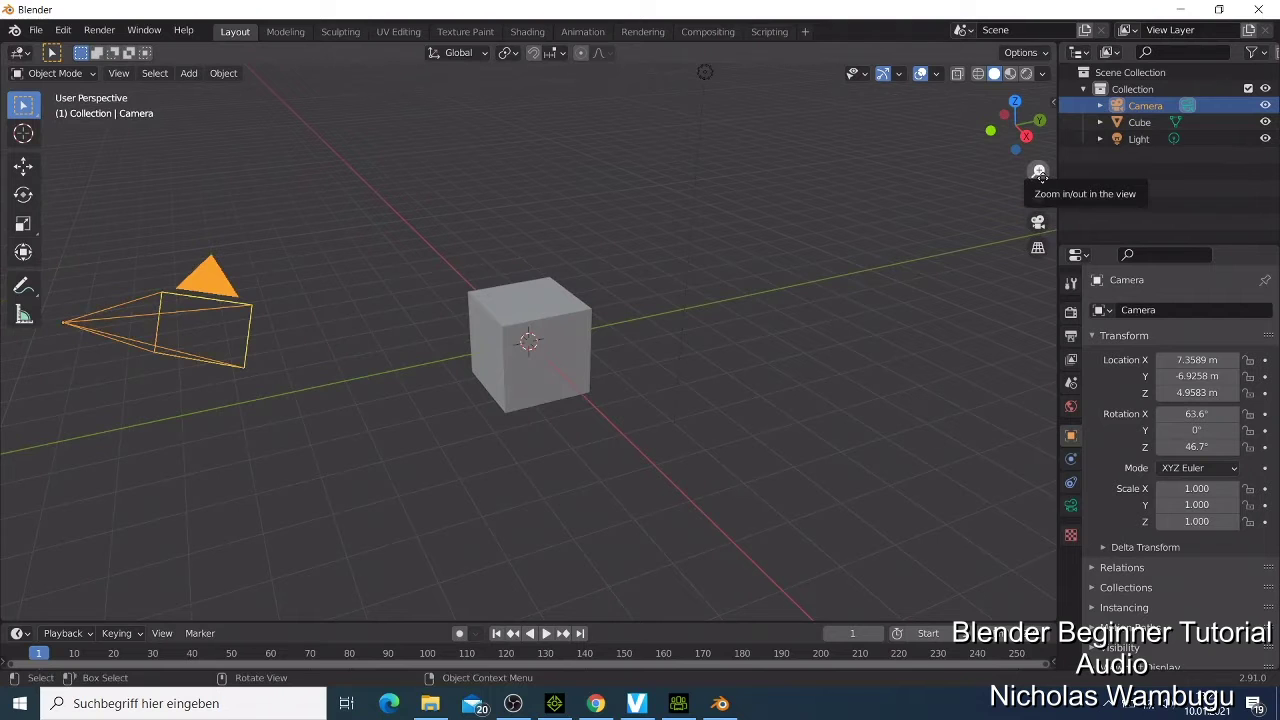
left_click_drag(1039, 173, 1177, 189)
left_click_drag(855, 131, 722, 91)
left_click_drag(1038, 197, 1058, 200)
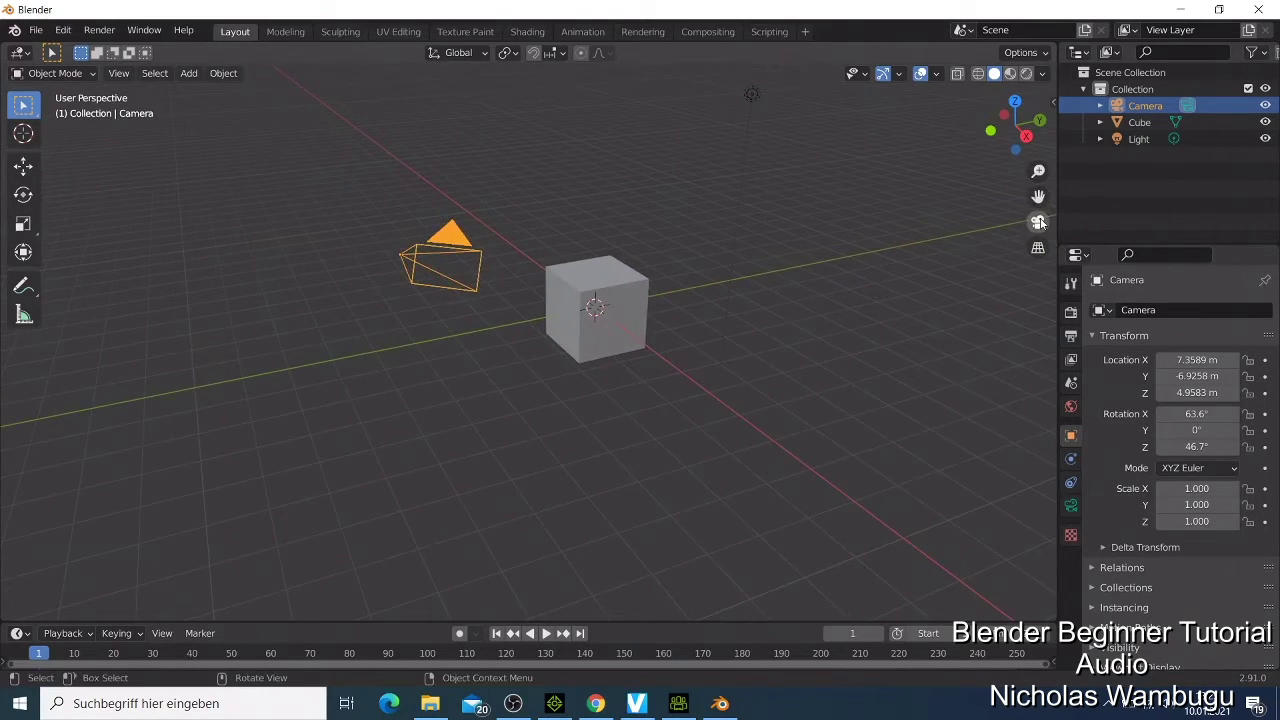
left_click(1038, 222)
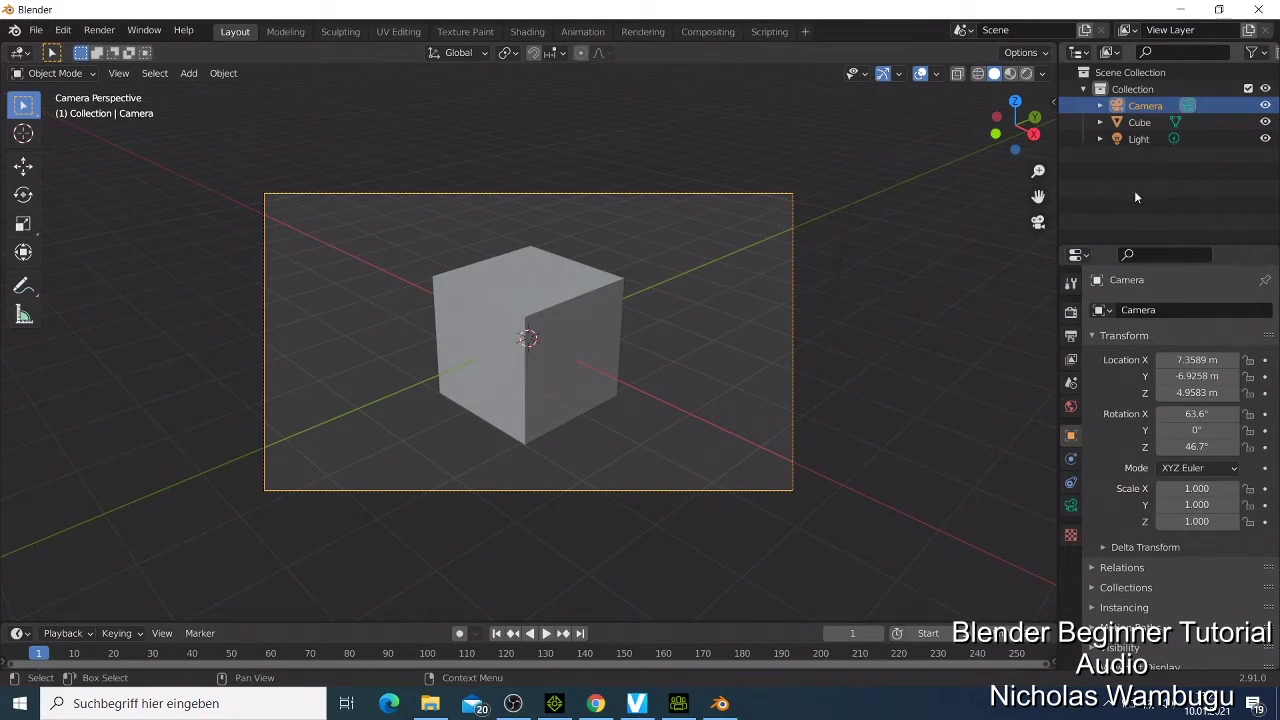
left_click(1040, 222)
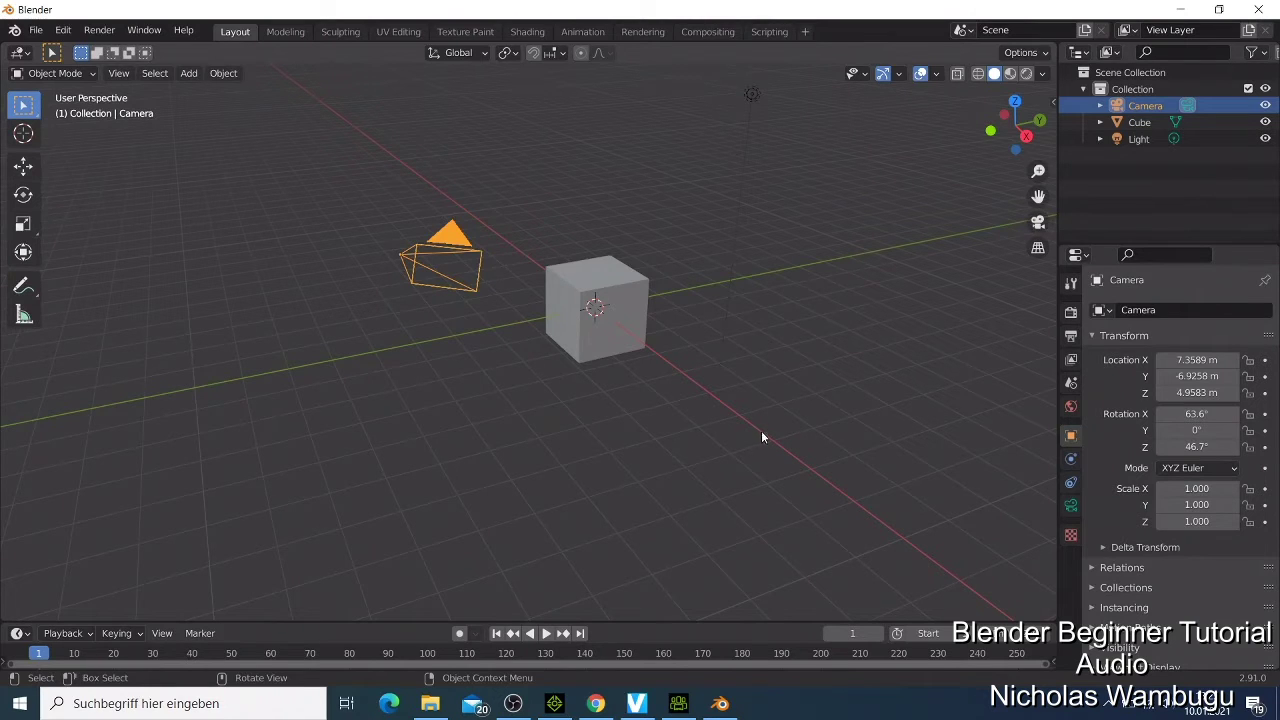
- Delete the default cube, and select the remaining camera and light in turn
left_click(617, 326)
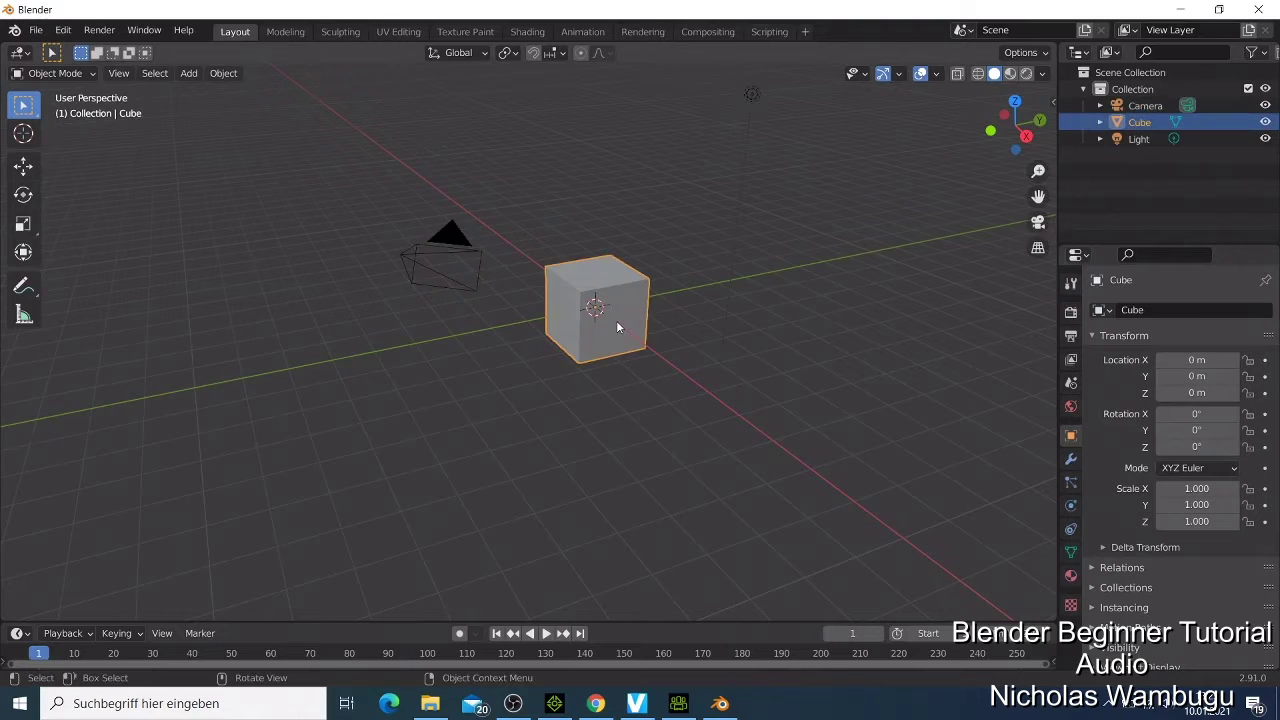
right_click(617, 326)
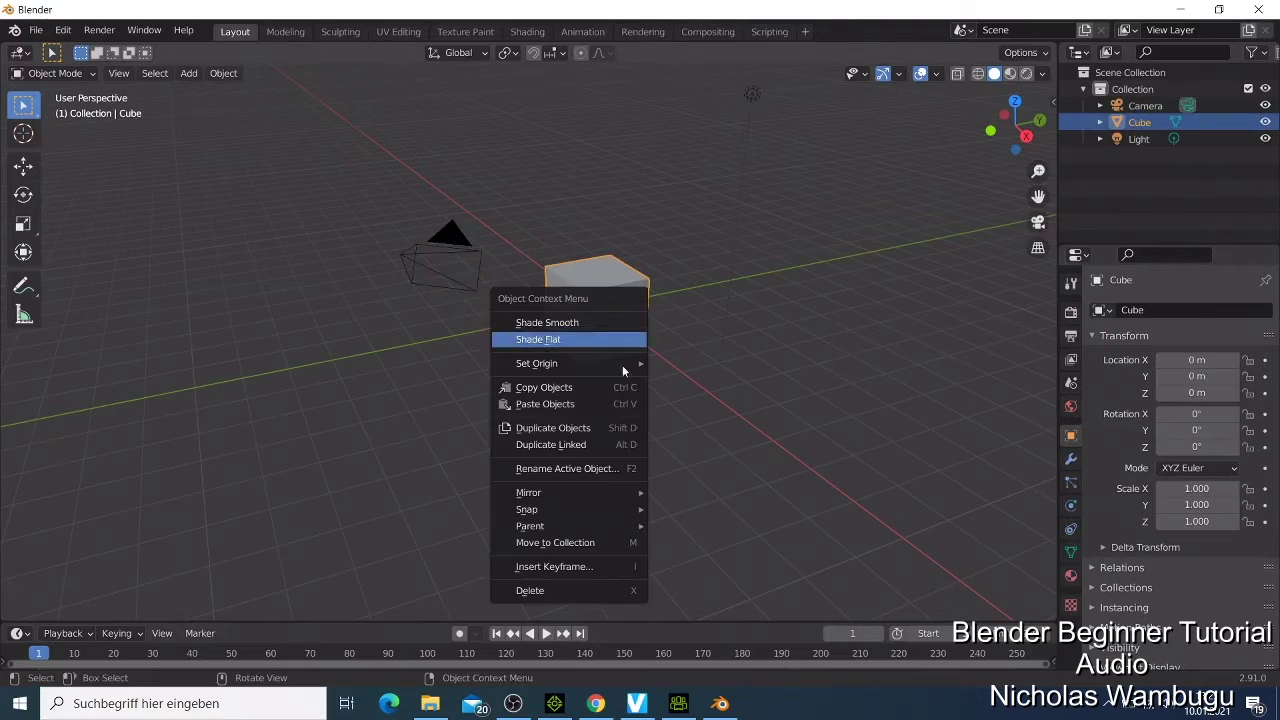
left_click(572, 590)
left_click(462, 261)
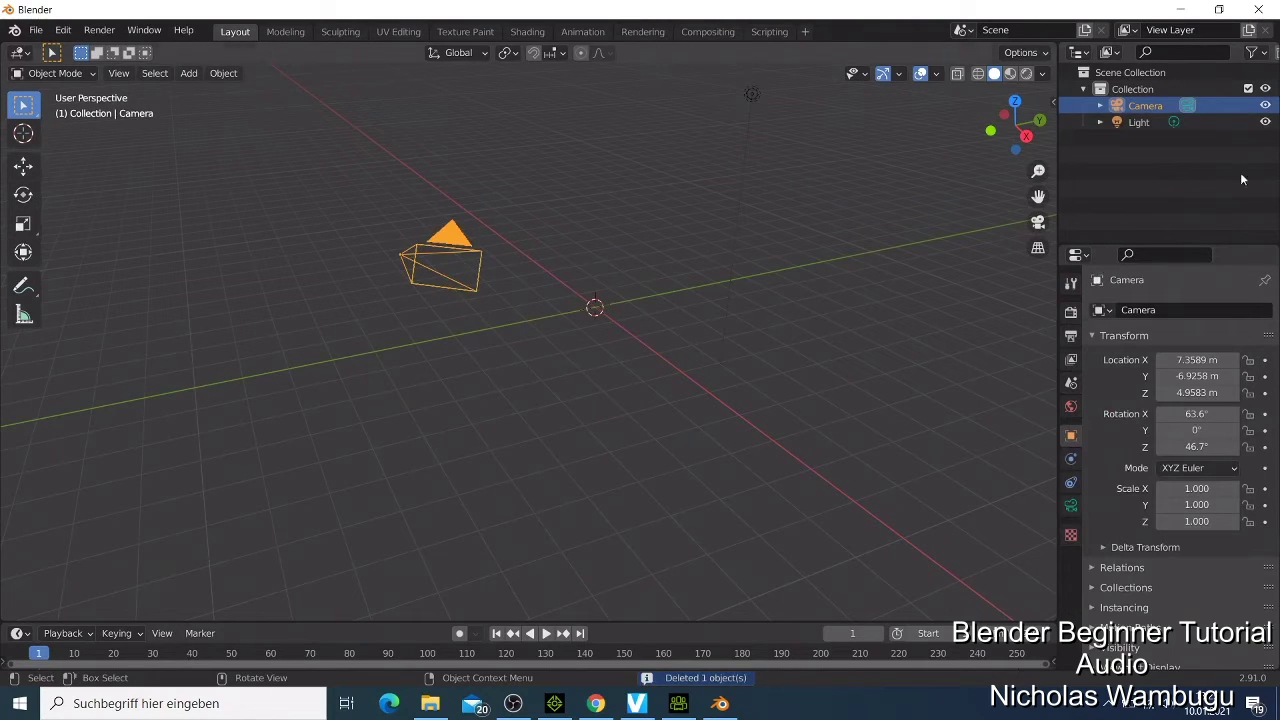
left_click(1160, 122)
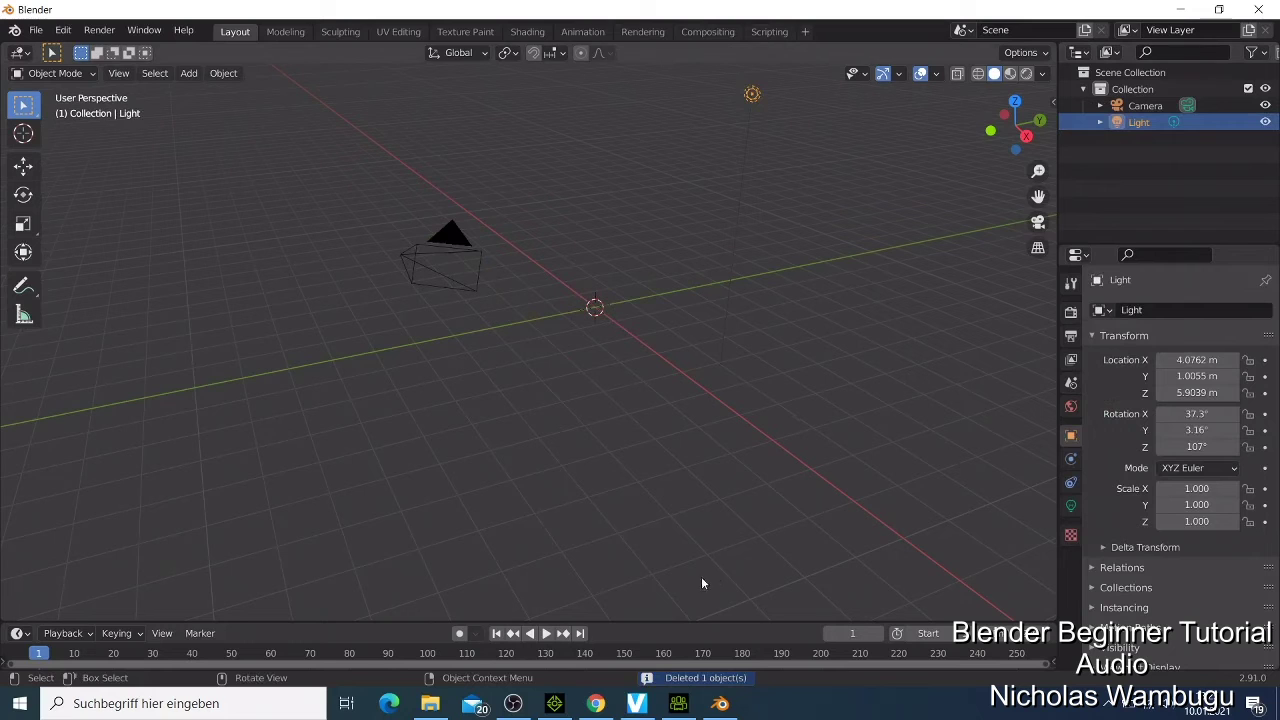
- Look through the file formats available for import
left_click(36, 31)
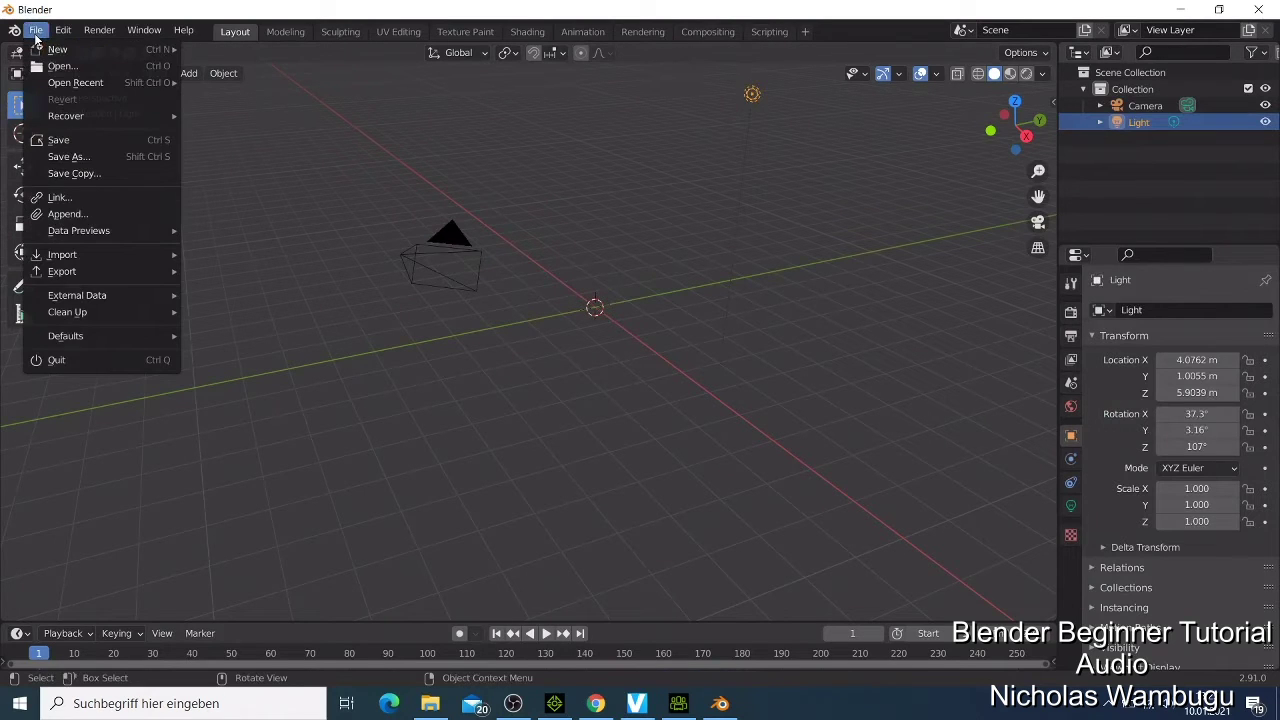
mouse_move(103, 320)
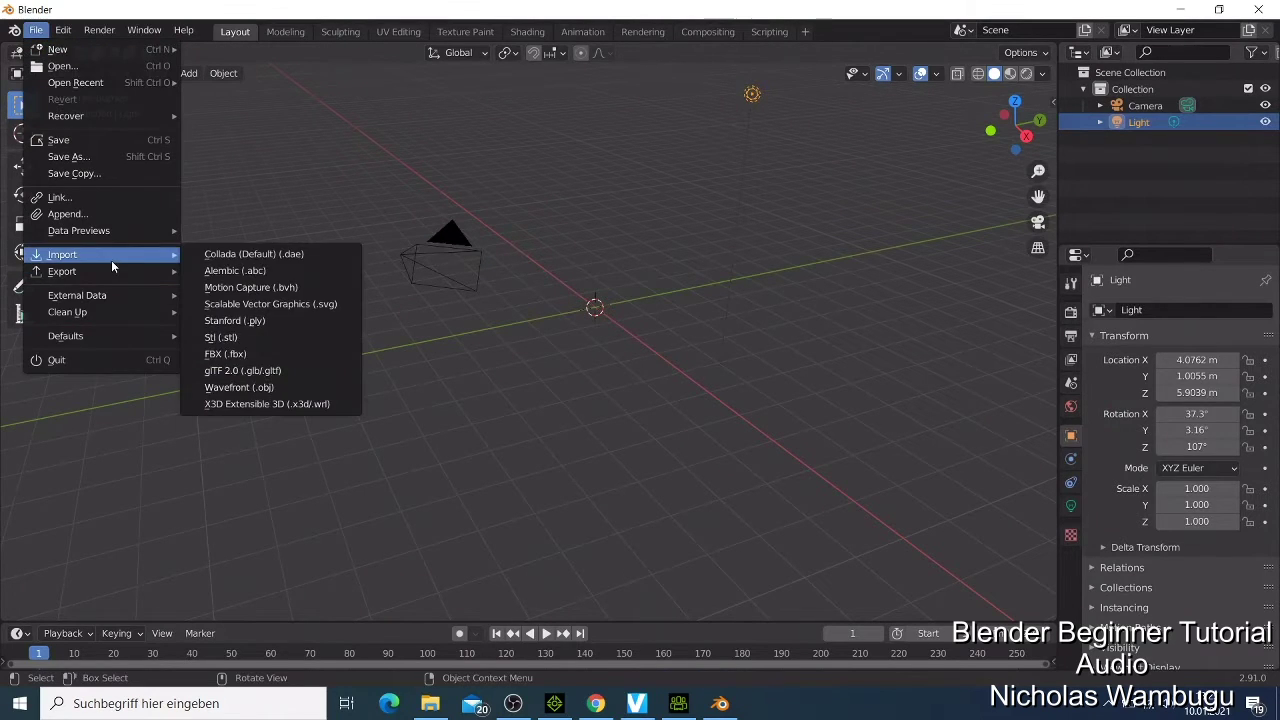
mouse_move(122, 256)
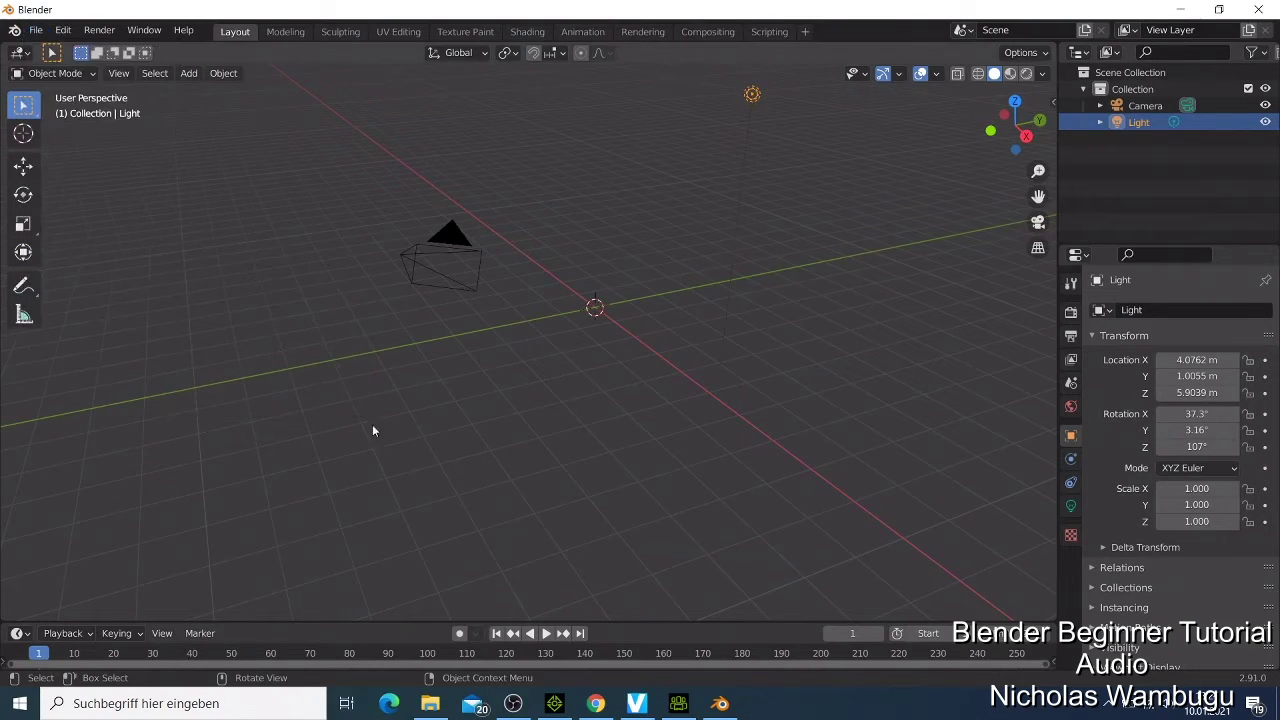
- Open the FBX export and browse to the 3xchange fbx folder on the desktop
left_click(32, 33)
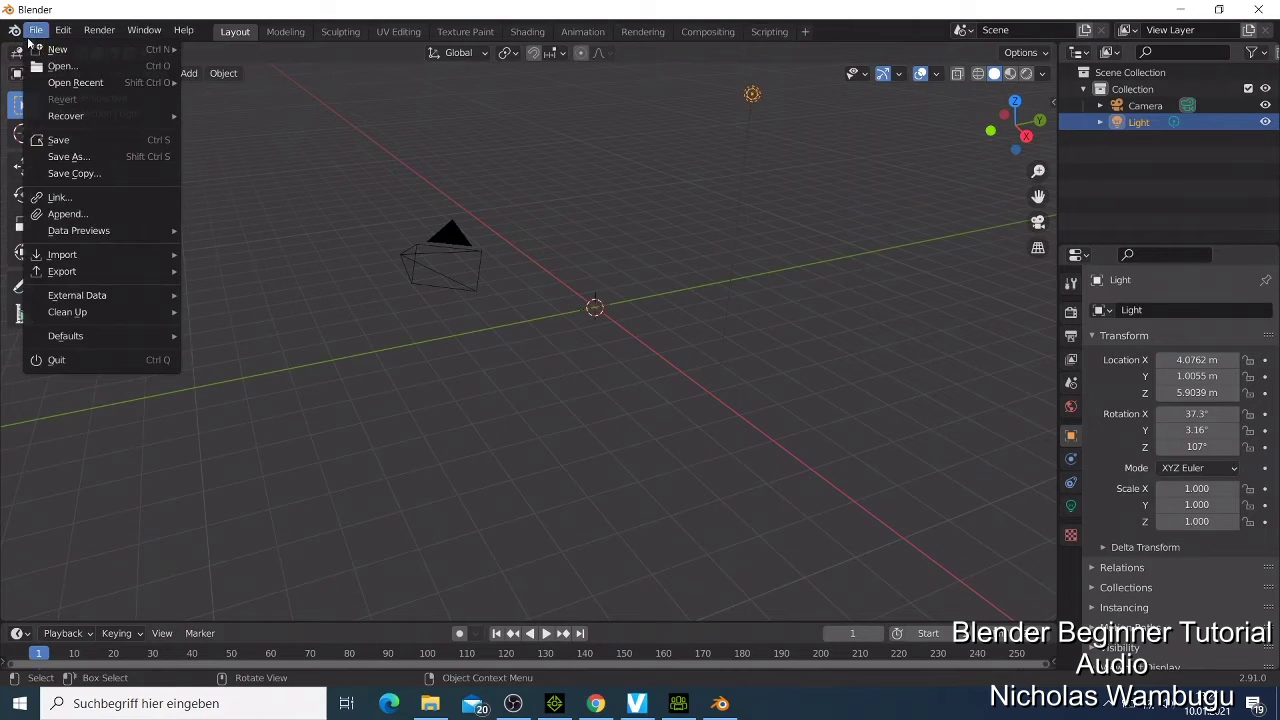
mouse_move(83, 291)
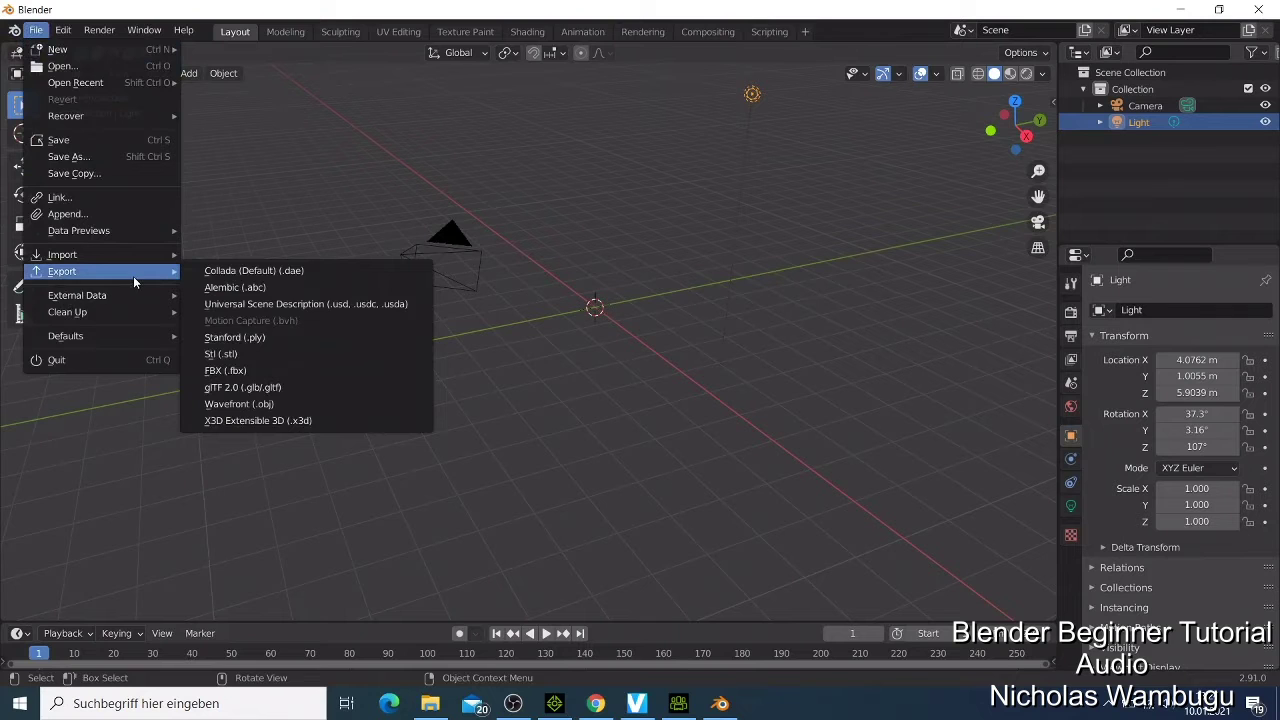
left_click(240, 372)
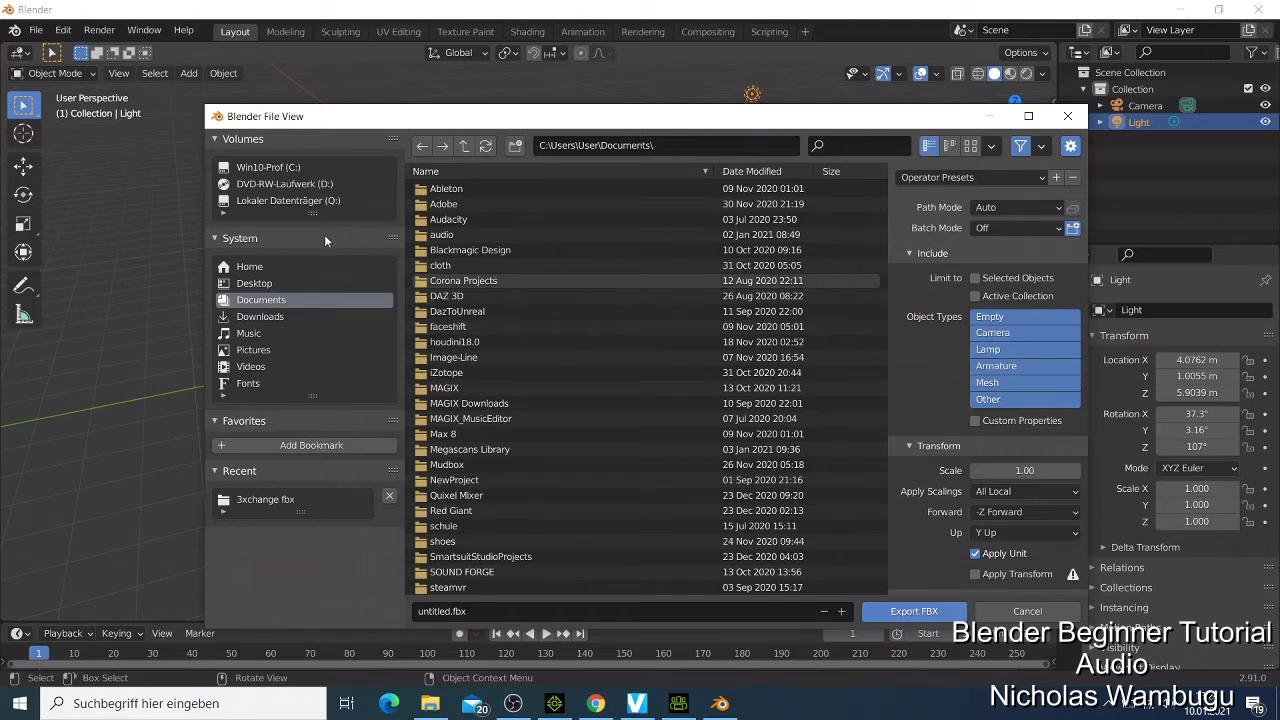
left_click(252, 283)
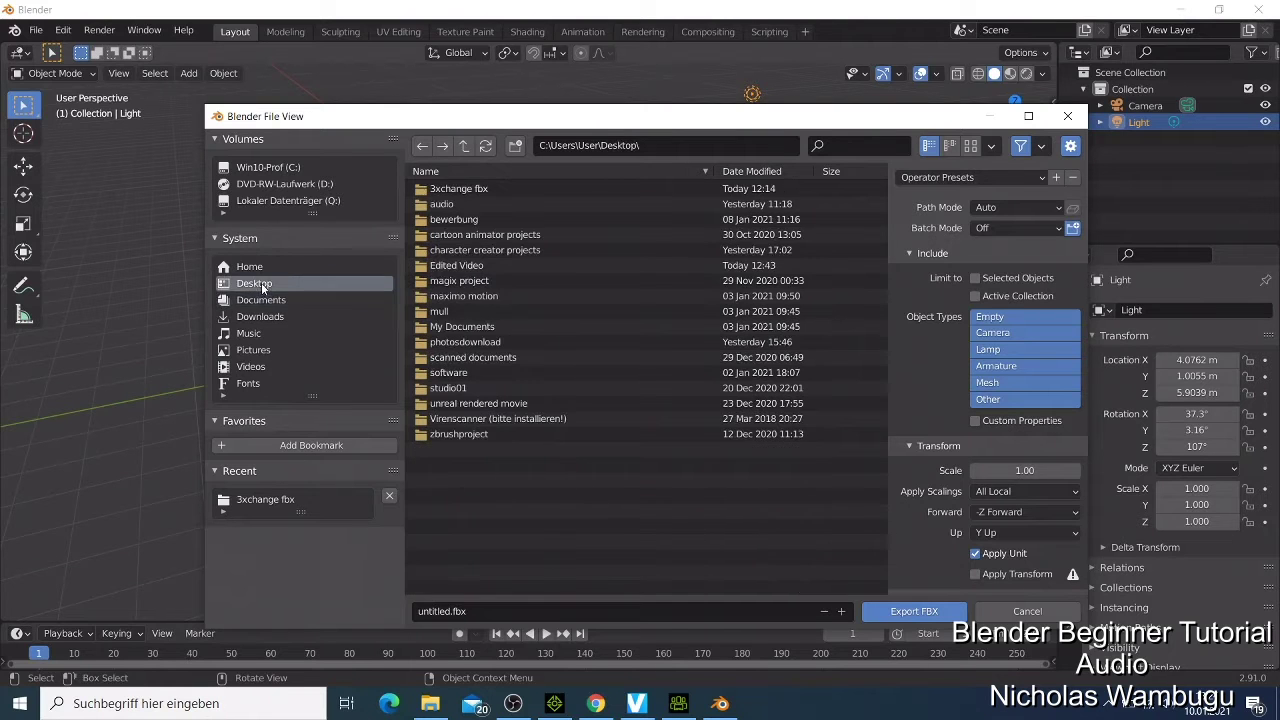
double_click(460, 188)
scroll(515, 349, "down", 10)
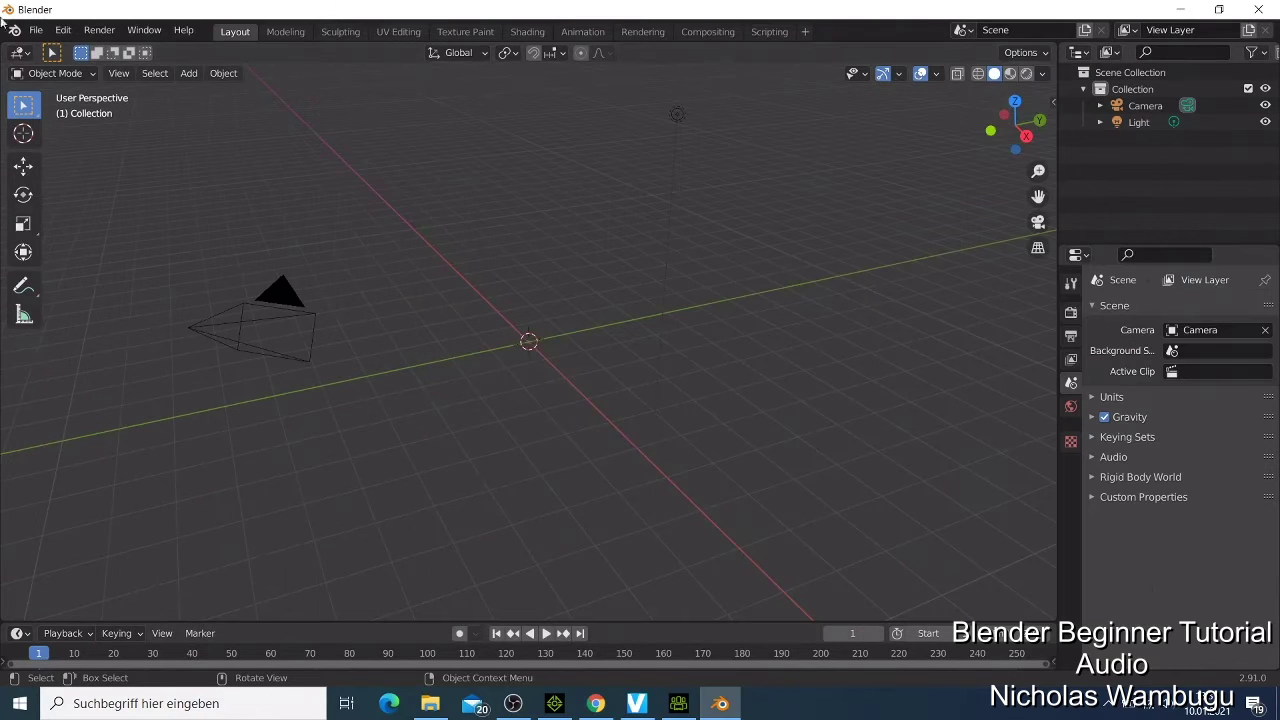
- Import the FBX file blendertut.fbx from the 3xchange fbx folder on the desktop
left_click(35, 31)
mouse_move(101, 256)
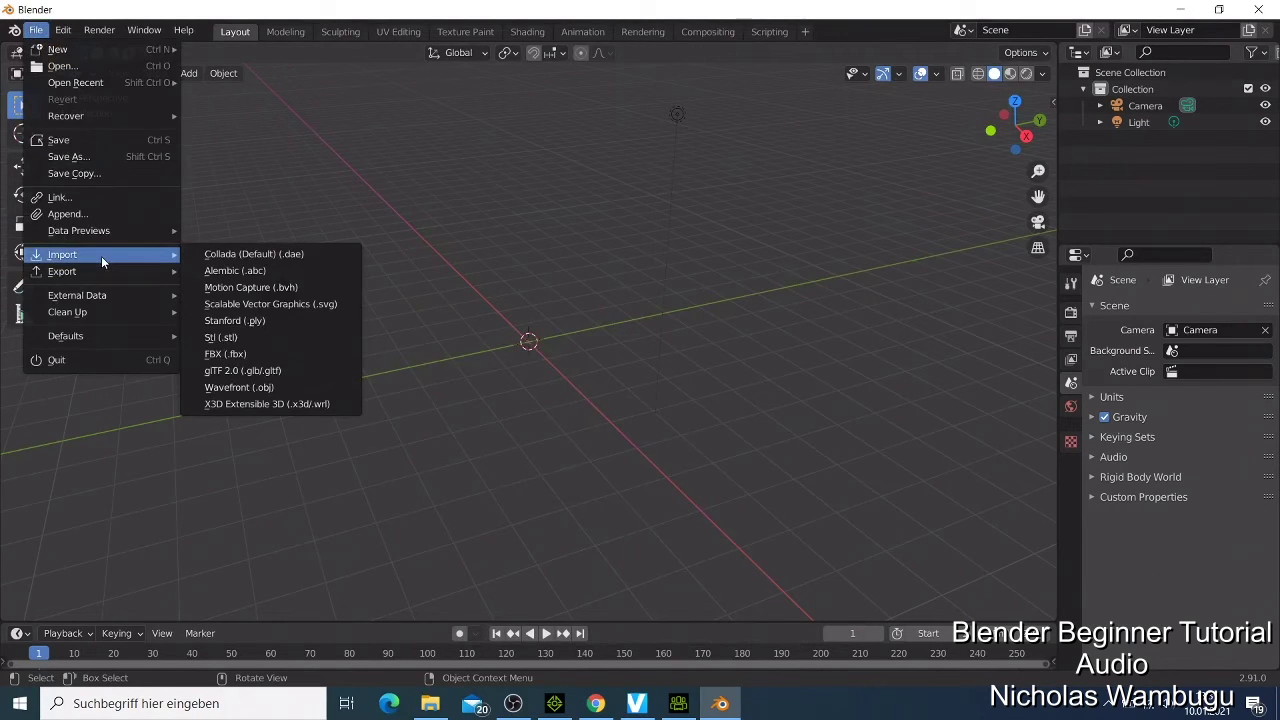
left_click(226, 355)
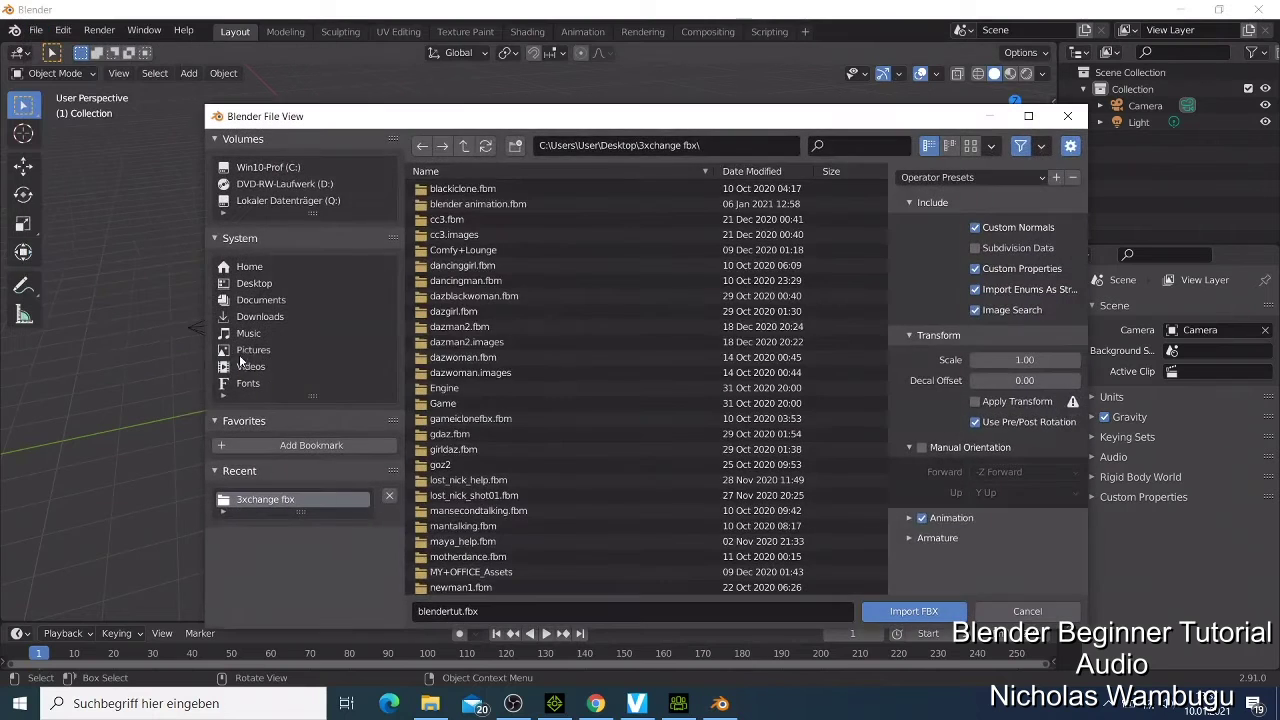
left_click(262, 284)
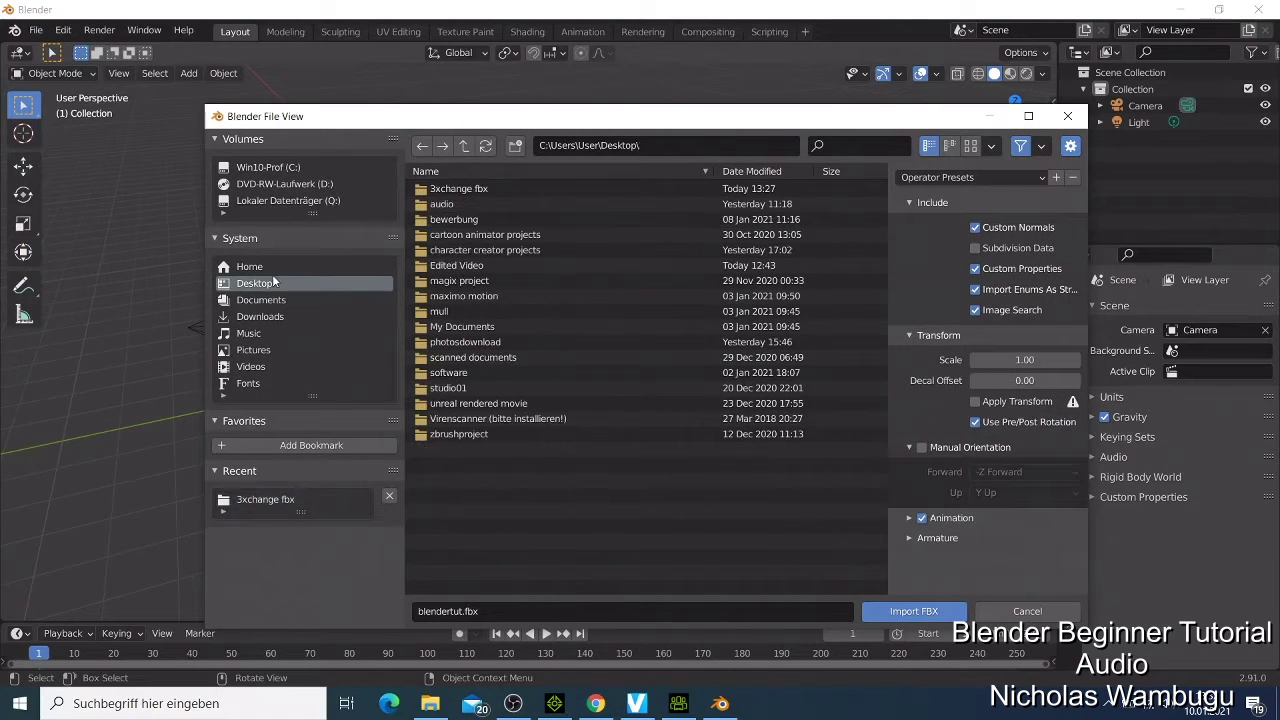
double_click(490, 189)
scroll(534, 331, "down", 5)
scroll(553, 338, "down", 1)
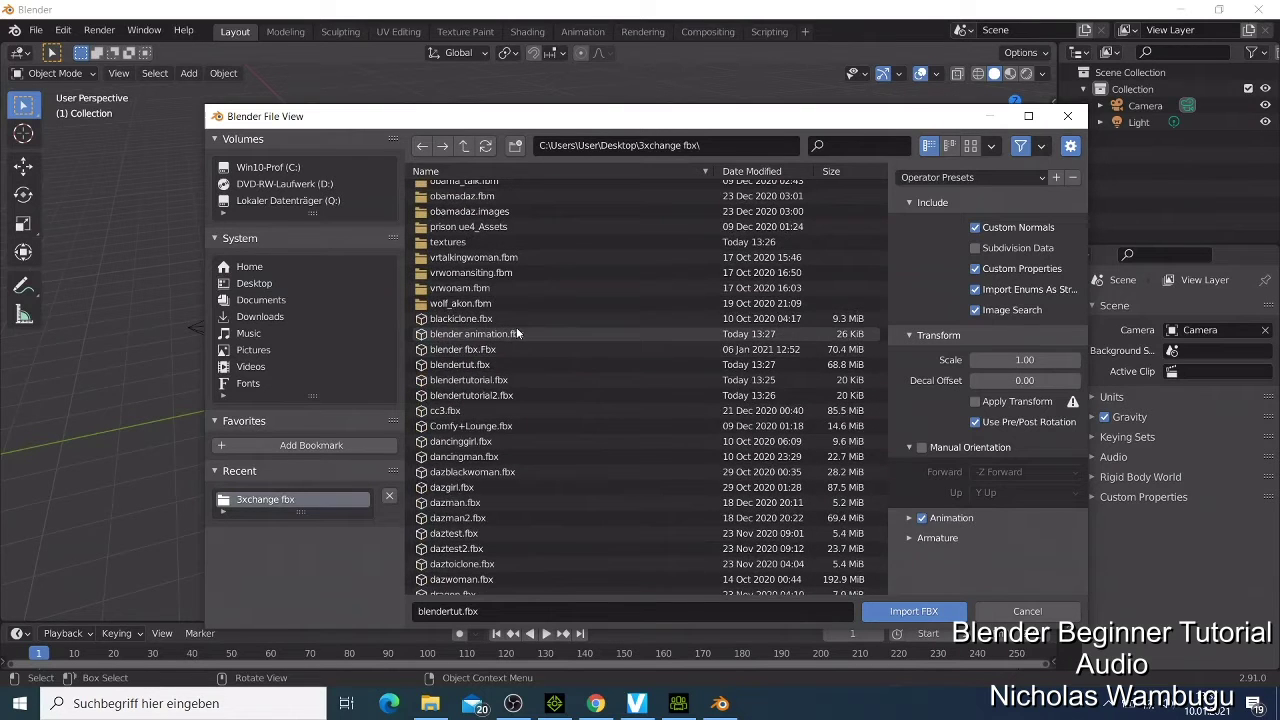
left_click(520, 364)
left_click(914, 611)
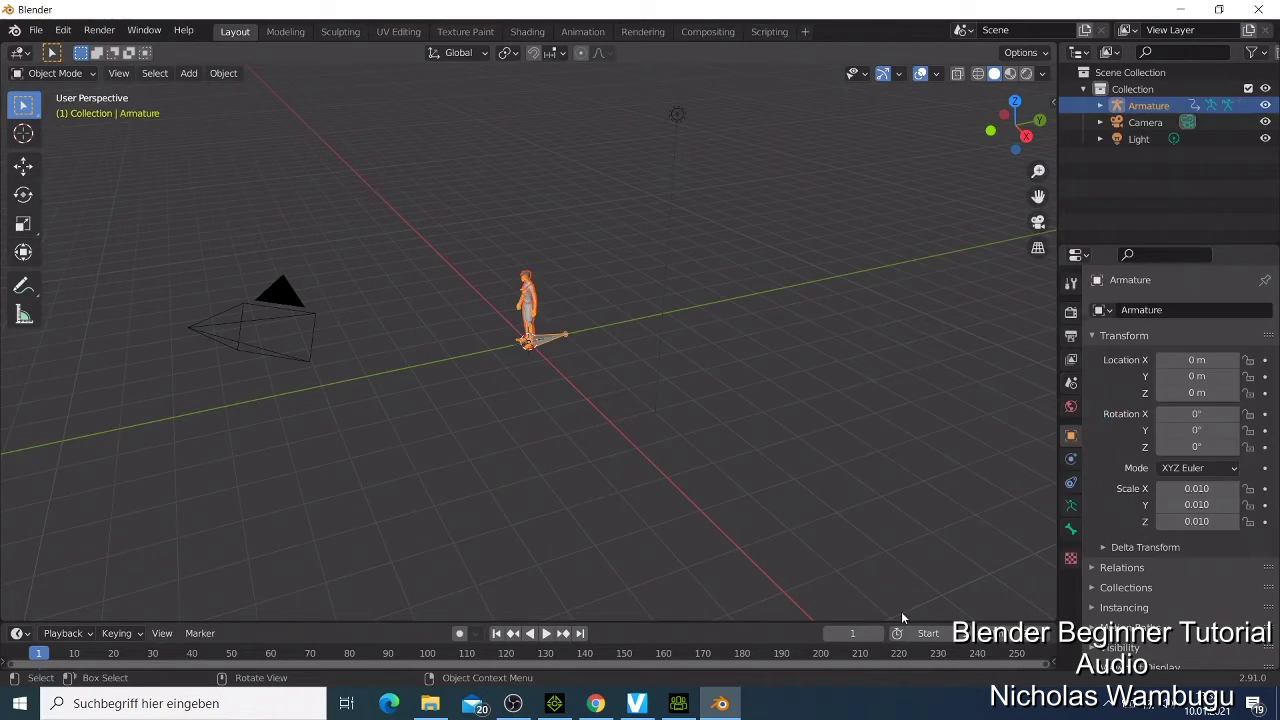
- Examine the imported character up close and from a distance, and frame the whole figure in the viewport
scroll(720, 535, "up", 6)
right_click(551, 406)
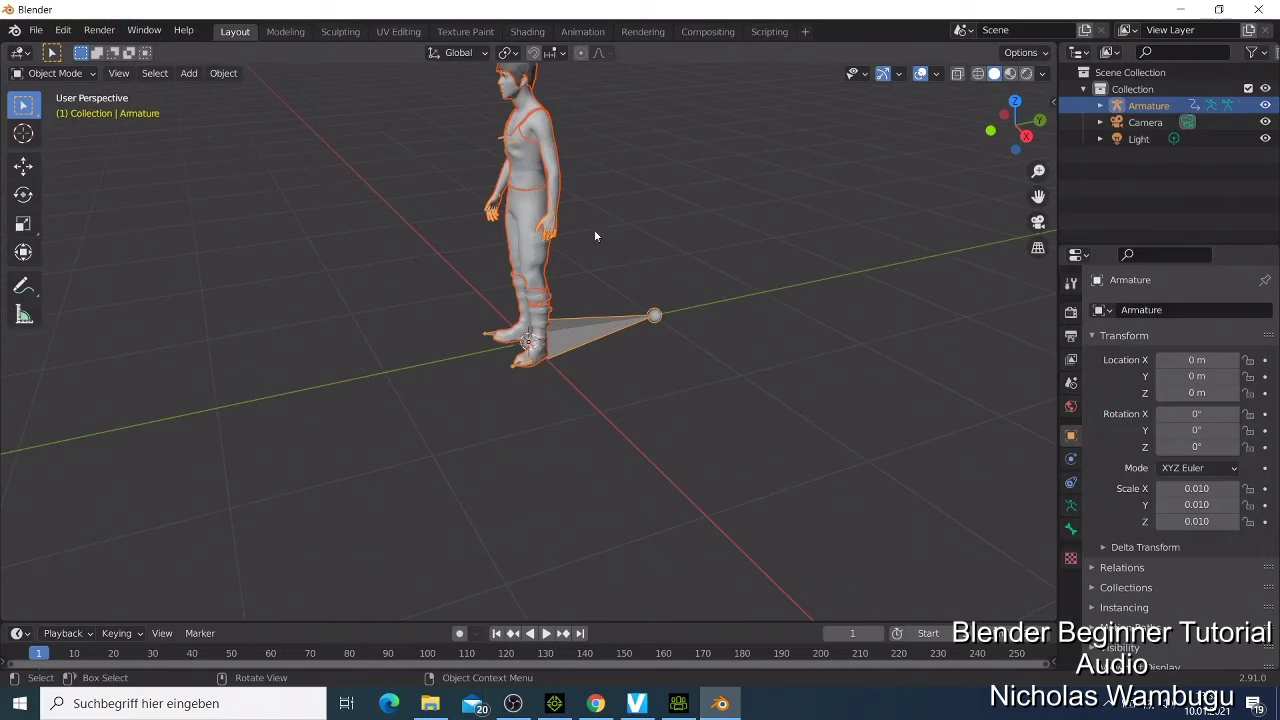
scroll(691, 270, "down", 5)
scroll(691, 270, "up", 4)
scroll(690, 275, "down", 4)
scroll(693, 288, "up", 4)
scroll(693, 288, "down", 2)
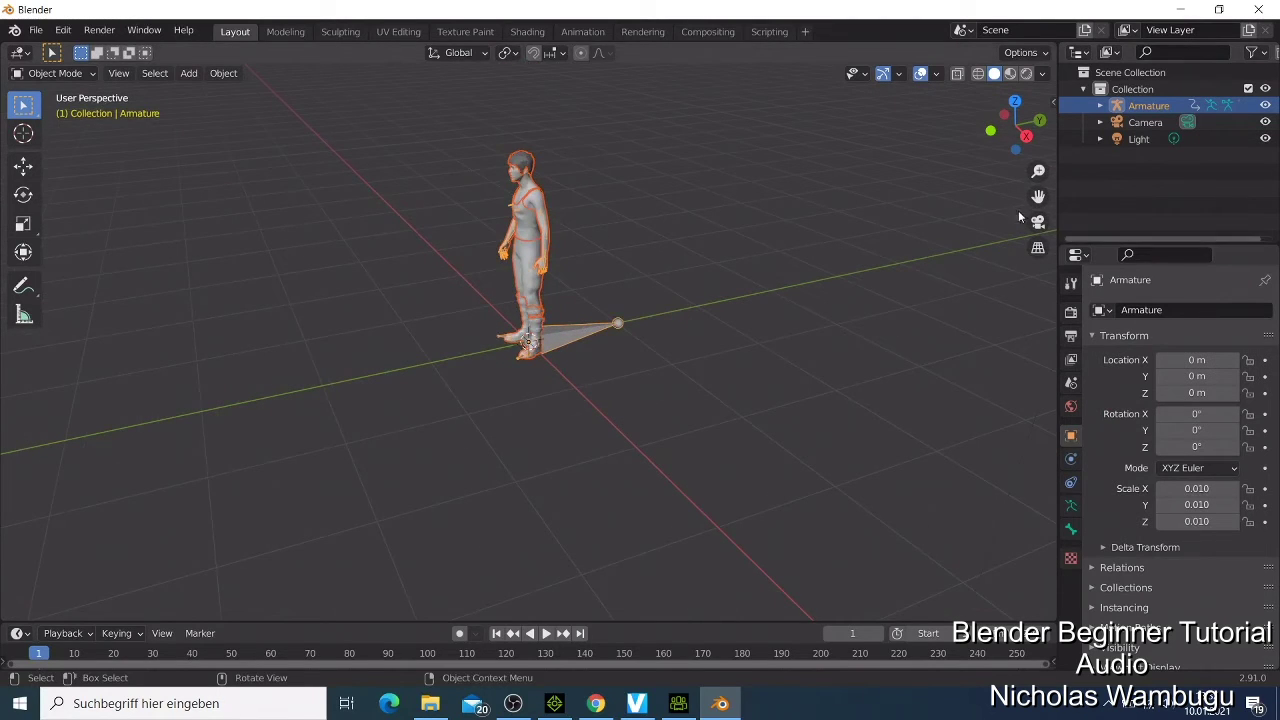
left_click_drag(1038, 170, 1038, 150)
scroll(528, 340, "up", 2)
scroll(528, 340, "down", 4)
scroll(528, 340, "up", 5)
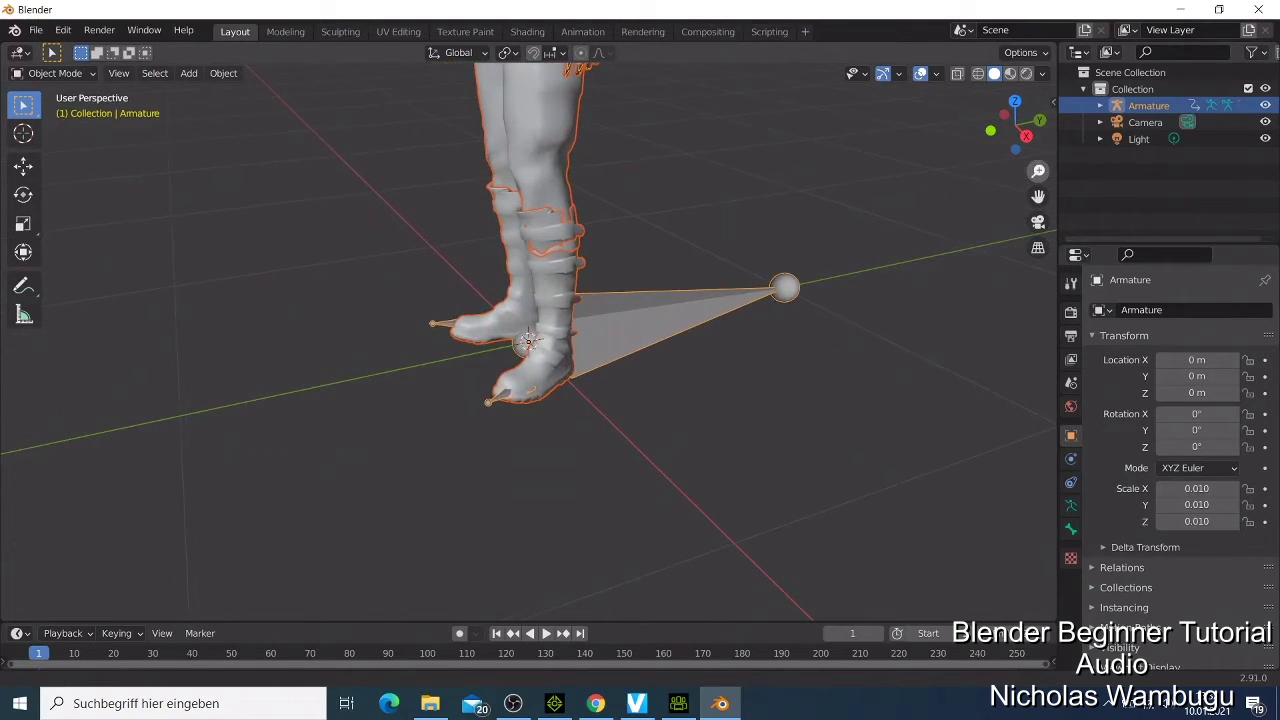
scroll(528, 340, "down", 5)
scroll(528, 340, "up", 3)
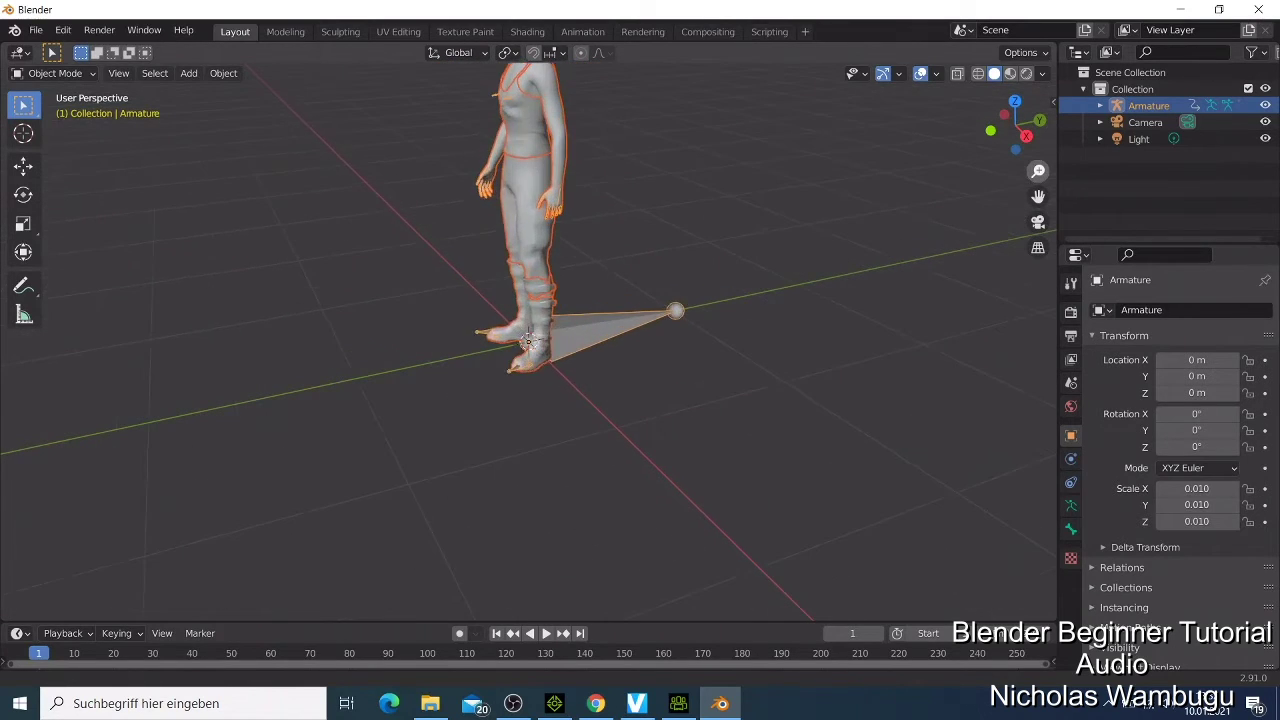
left_click_drag(1031, 191, 1058, 256)
mouse_move(1038, 196)
left_mouse_down()
mouse_move(1098, 205)
mouse_move(1049, 188)
mouse_move(949, 196)
mouse_move(1007, 111)
mouse_move(988, 211)
mouse_move(1038, 196)
left_mouse_up()
- Move the character's armature slightly along the Y axis to about -0.035 m, and return to the Select Box tool
left_click(35, 168)
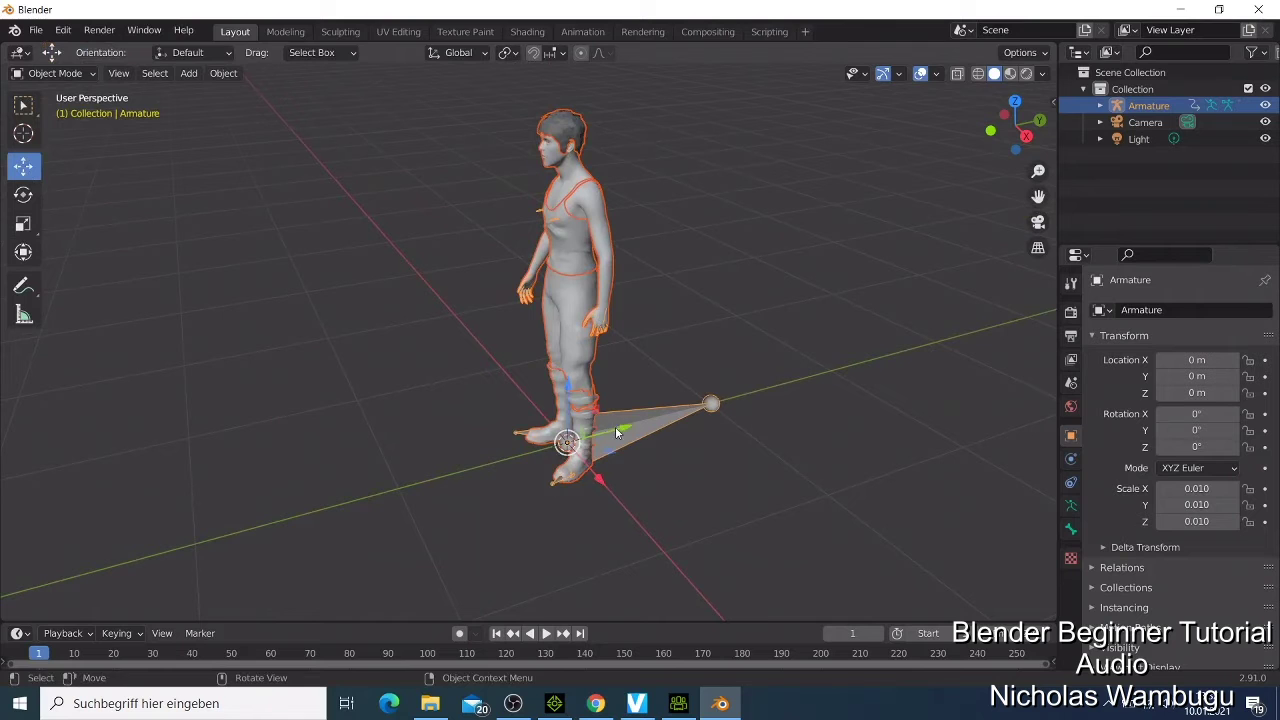
mouse_move(615, 428)
left_mouse_down()
mouse_move(642, 418)
mouse_move(600, 430)
mouse_move(618, 428)
left_mouse_up()
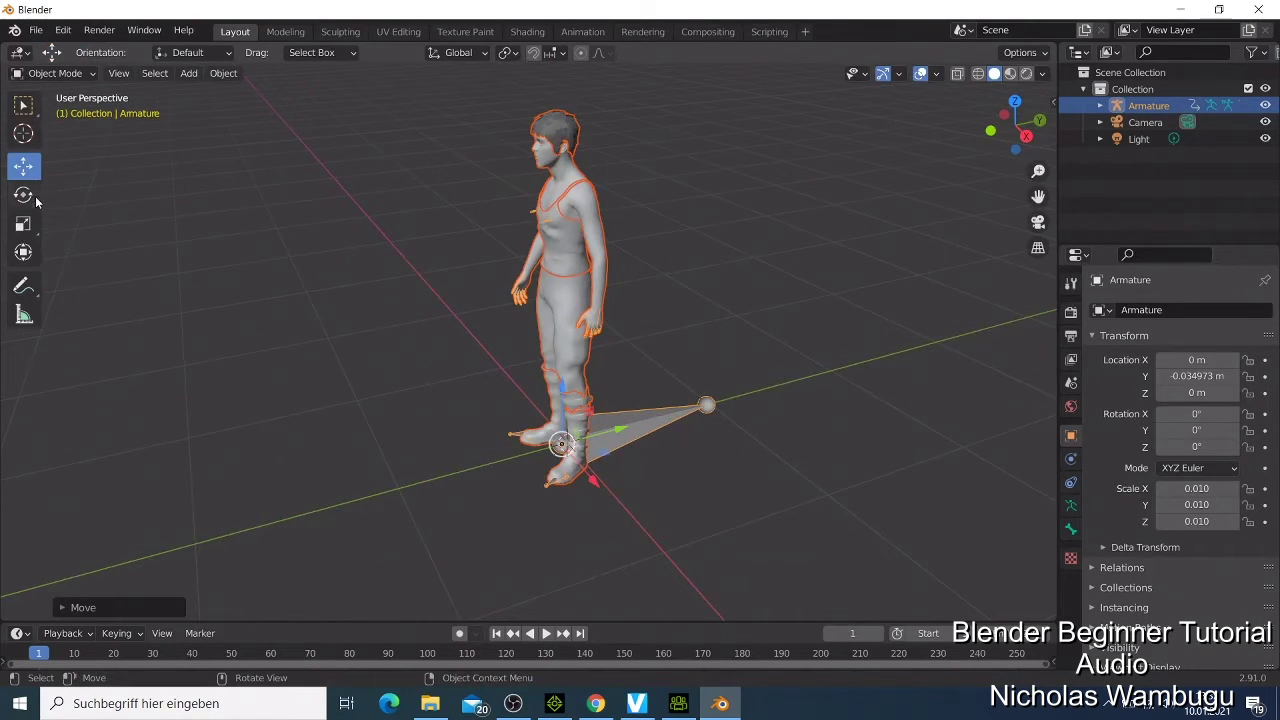
left_click(23, 104)
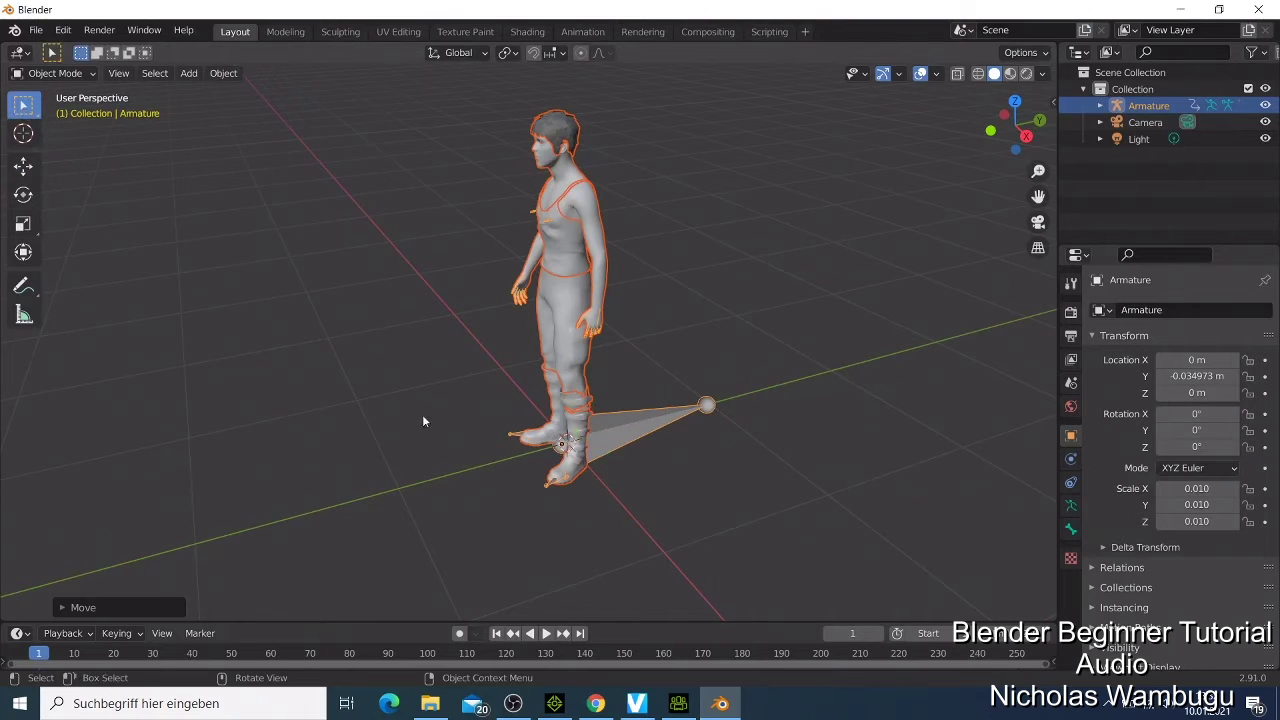
- Scale the armature along Y to about 0.011 with the Scale tool, and undo the extra resize along X
left_click(29, 139)
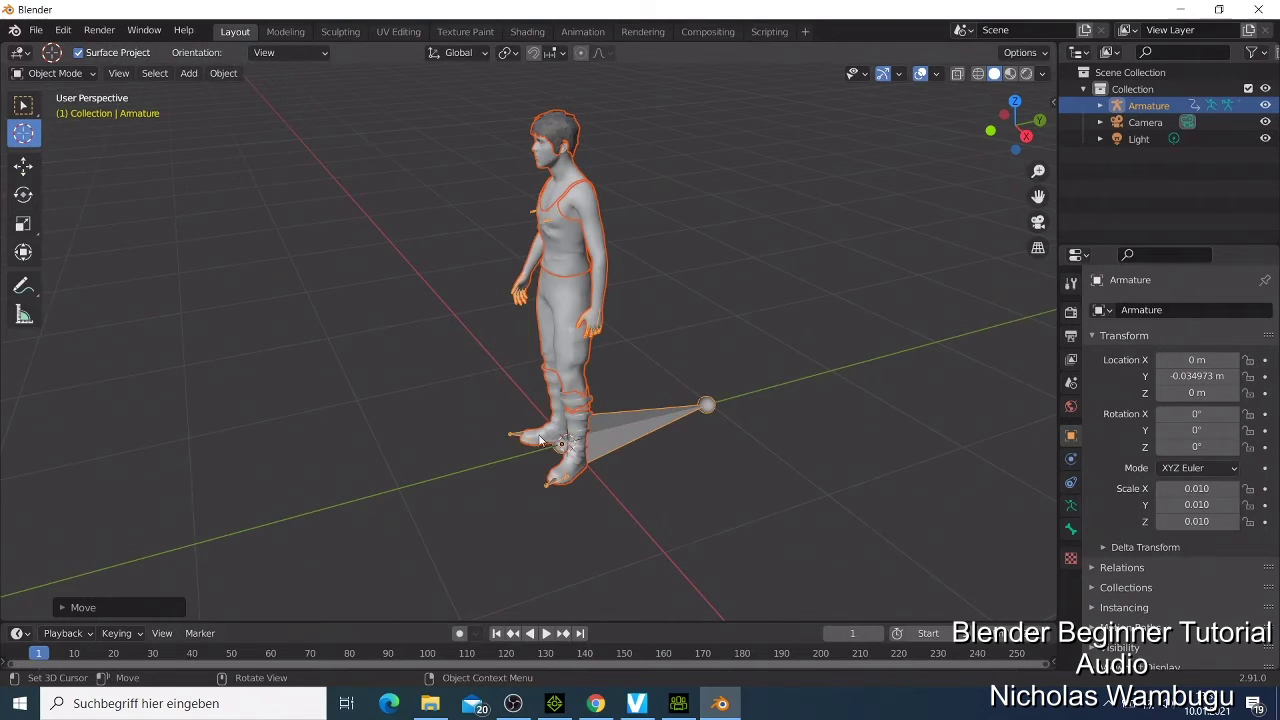
left_click(29, 177)
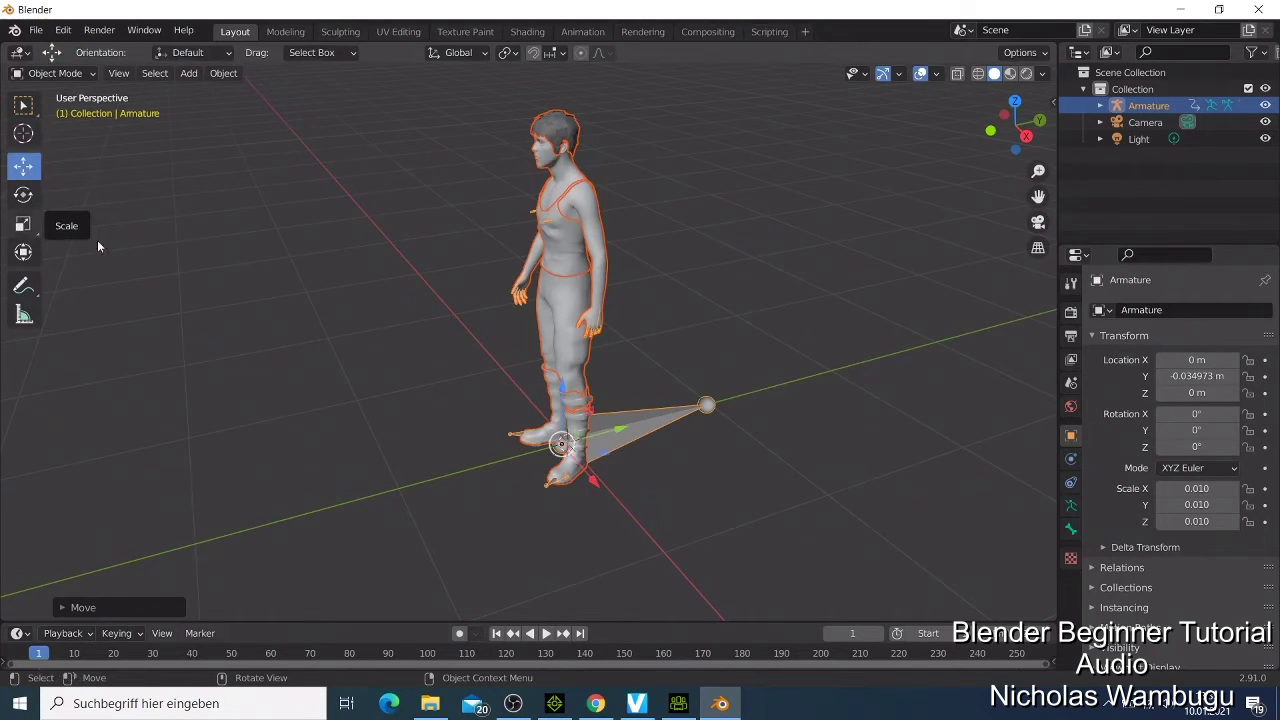
left_click(23, 224)
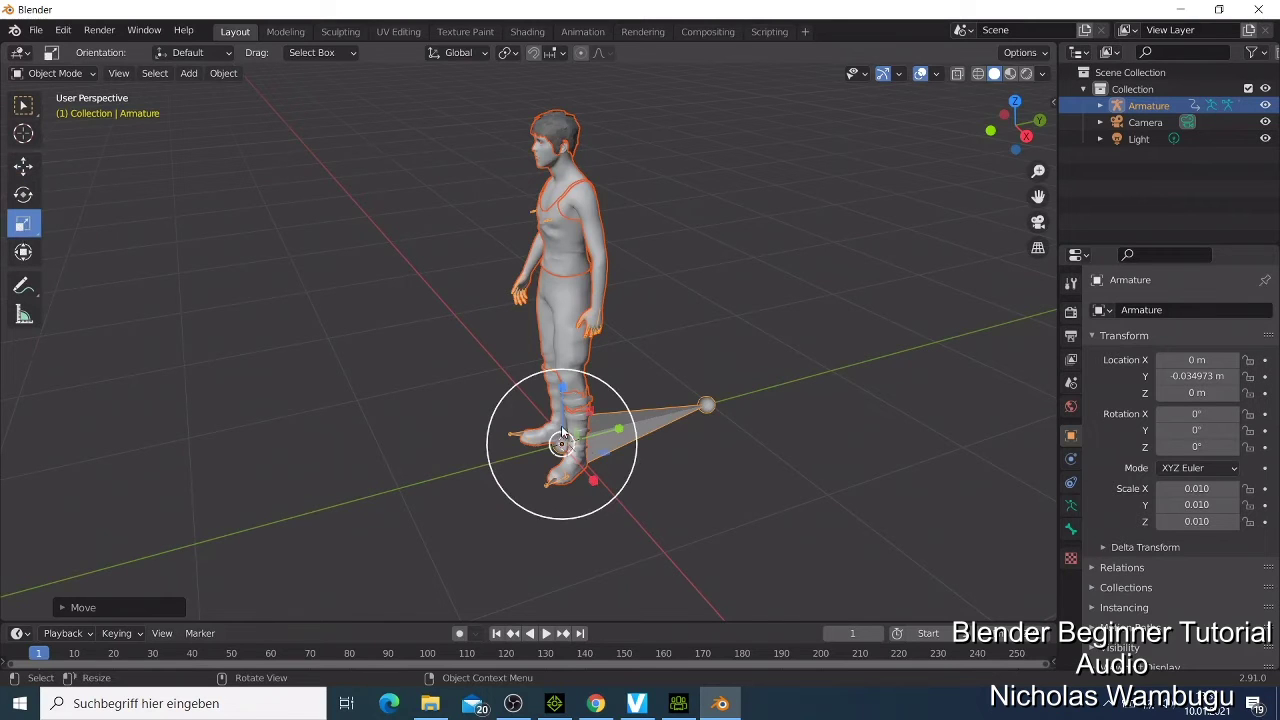
left_click_drag(619, 431, 563, 440)
left_click(63, 31)
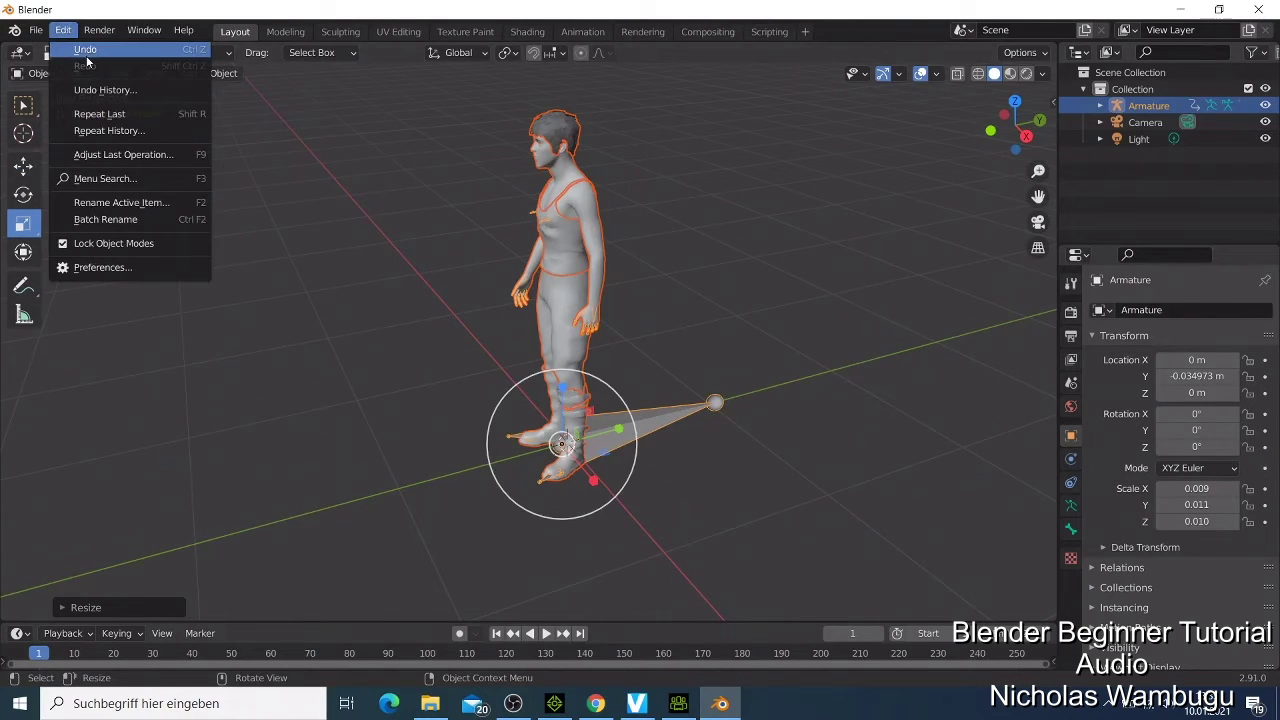
left_click(86, 57)
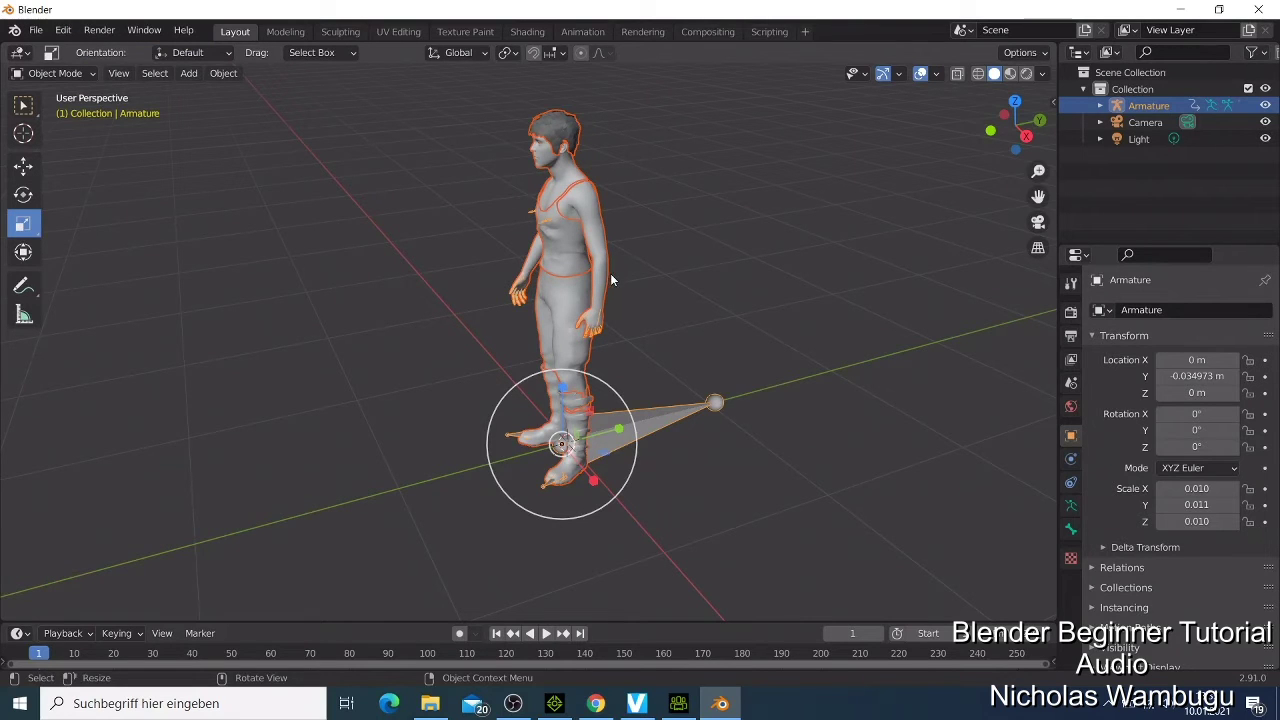
- Face the character from the front, compare Material Preview with Rendered shading, and keep the viewport in Material Preview
middle_click_drag(620, 276, 671, 278)
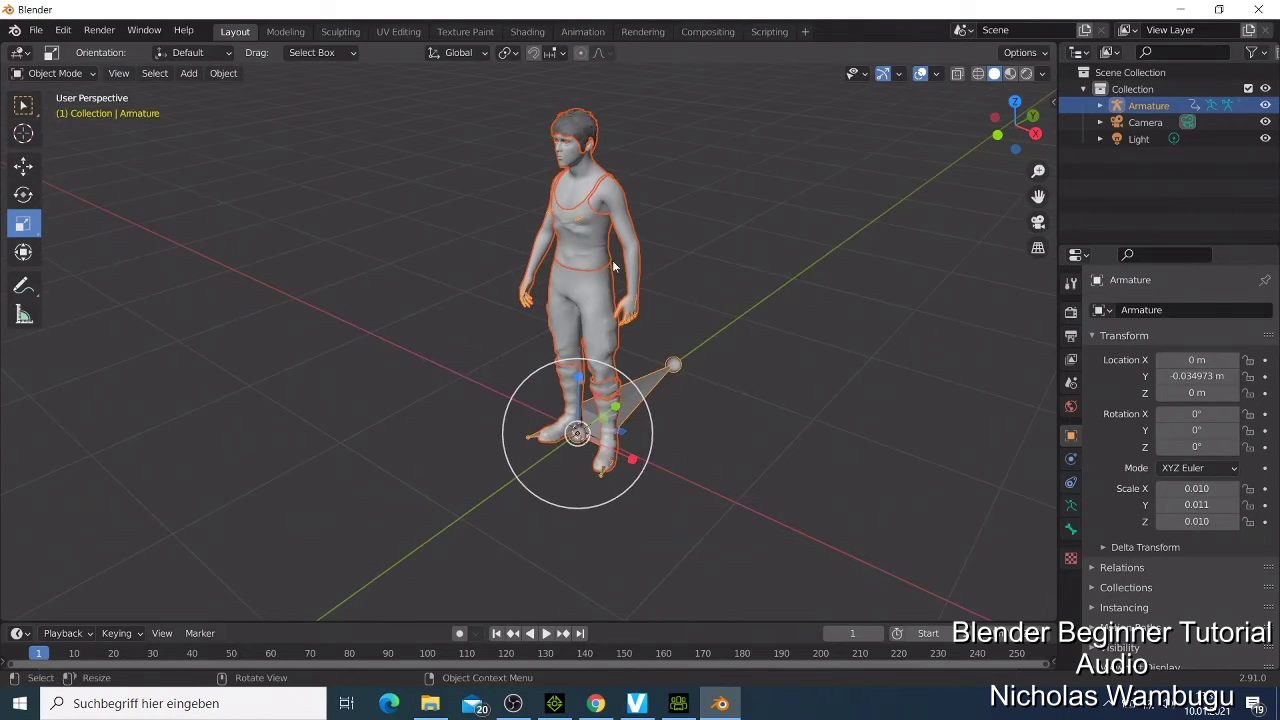
middle_click_drag(654, 281, 661, 238)
scroll(661, 238, "up", 1)
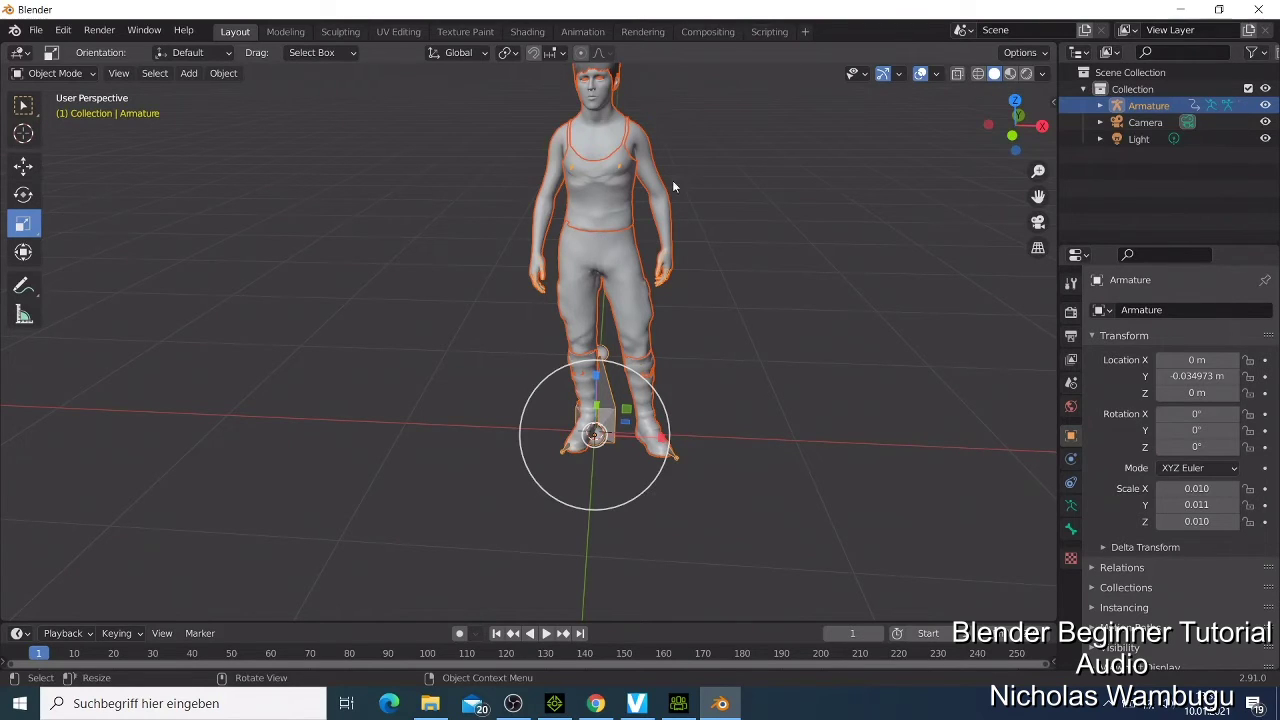
left_click(1011, 75)
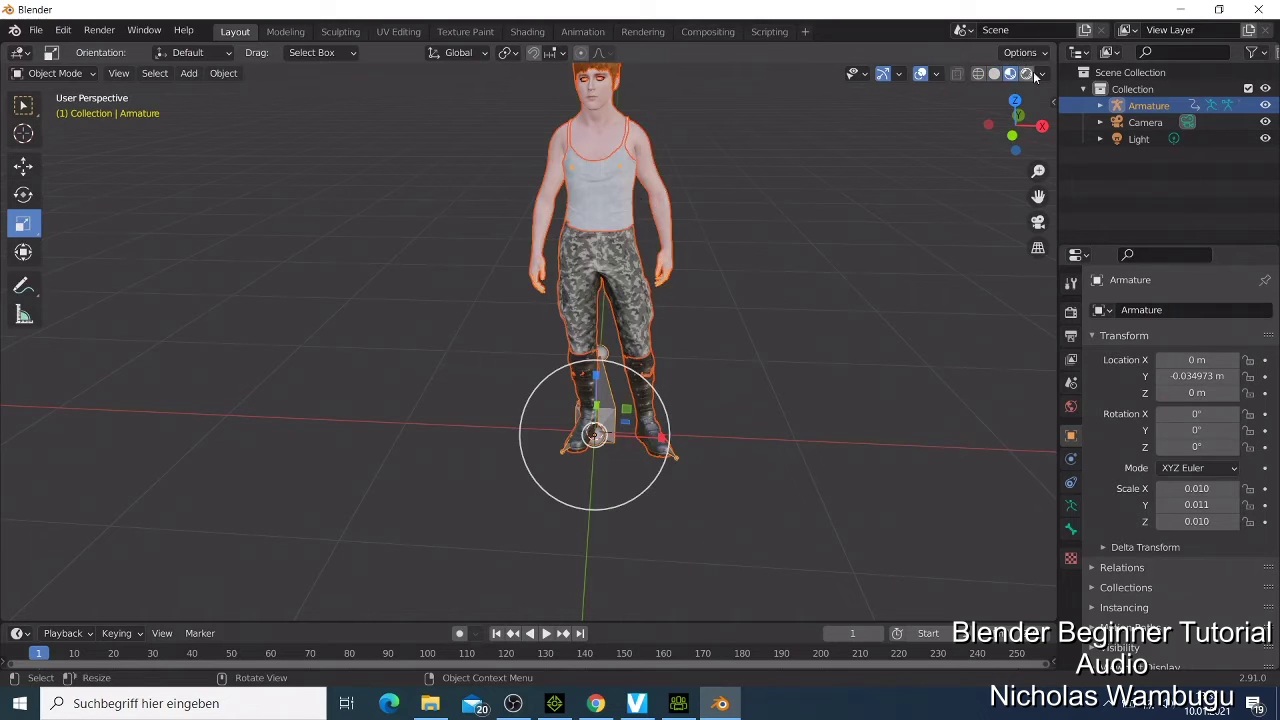
left_click(1025, 76)
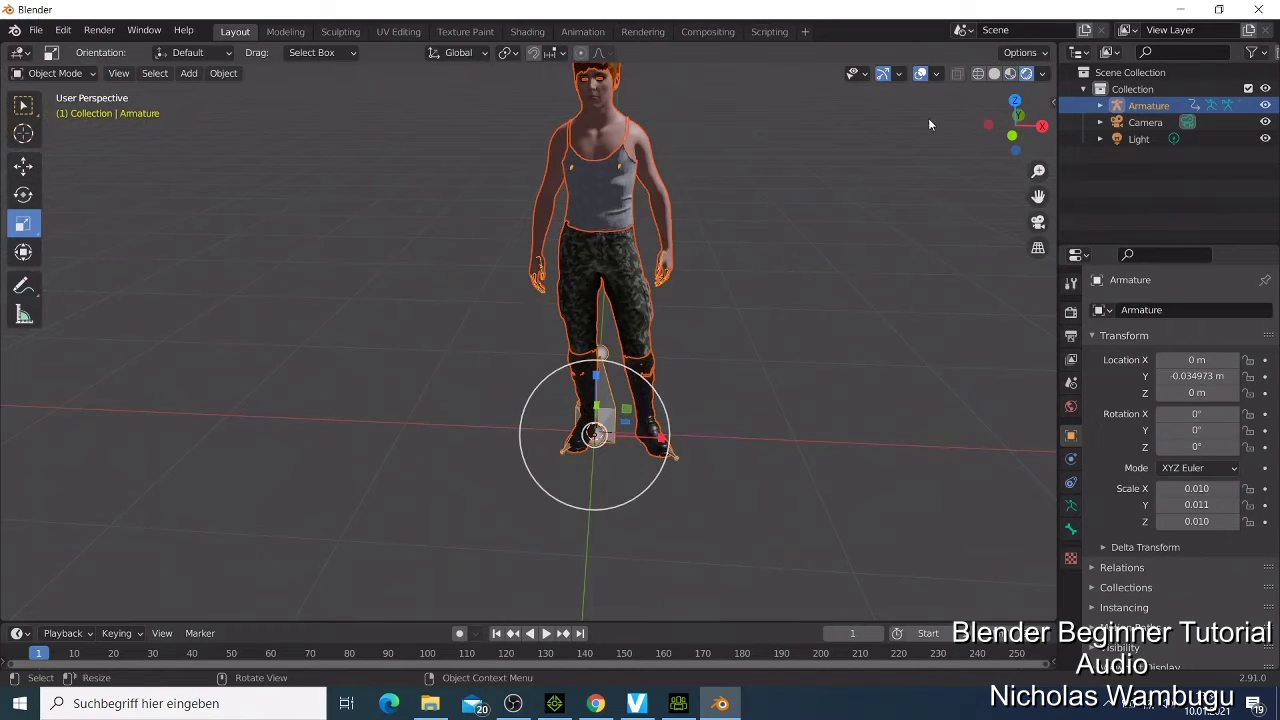
left_click(1010, 74)
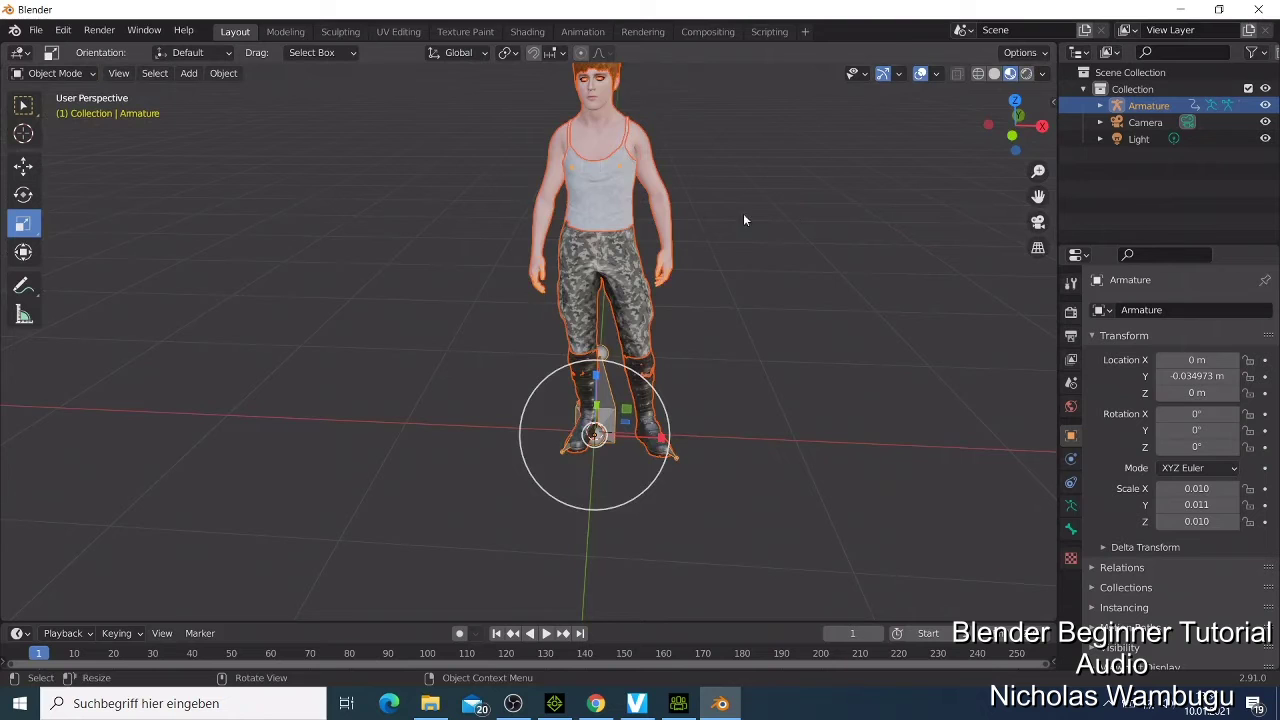
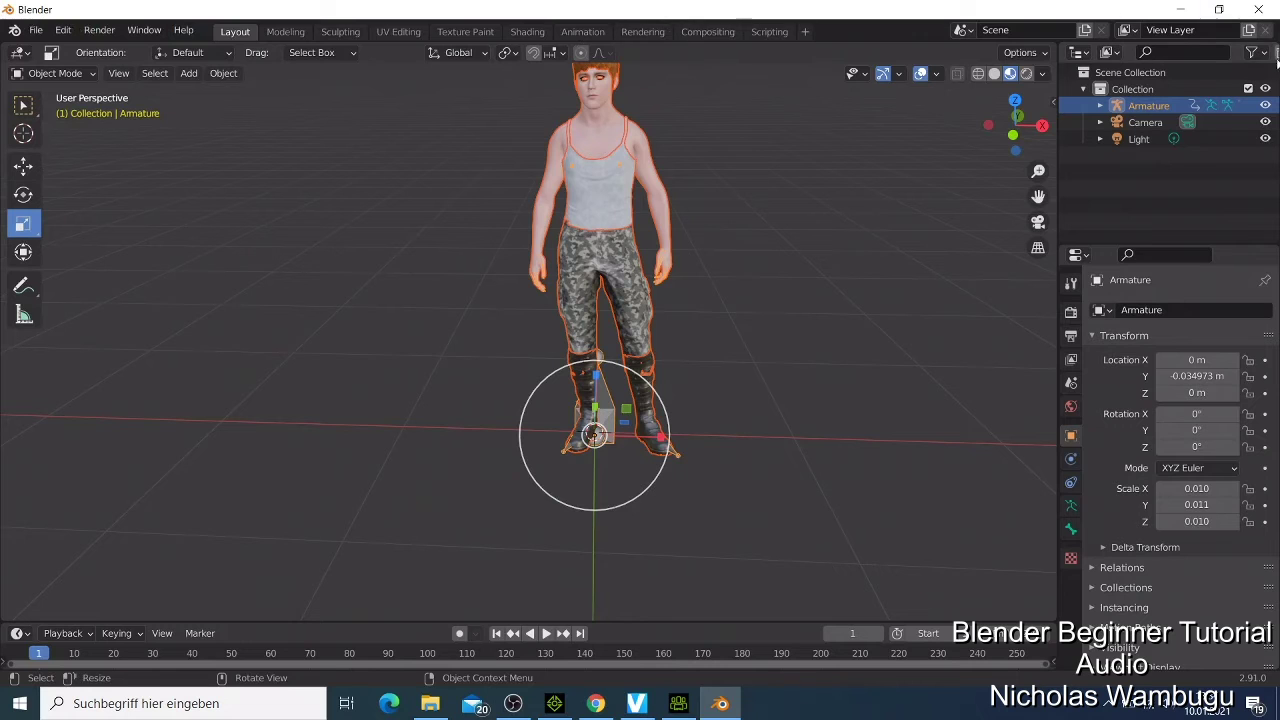
- Look through the Modeling, Sculpting, UV Editing, Texture Paint and Shading workspaces with the character loaded
left_click(278, 36)
scroll(519, 382, "up", 8)
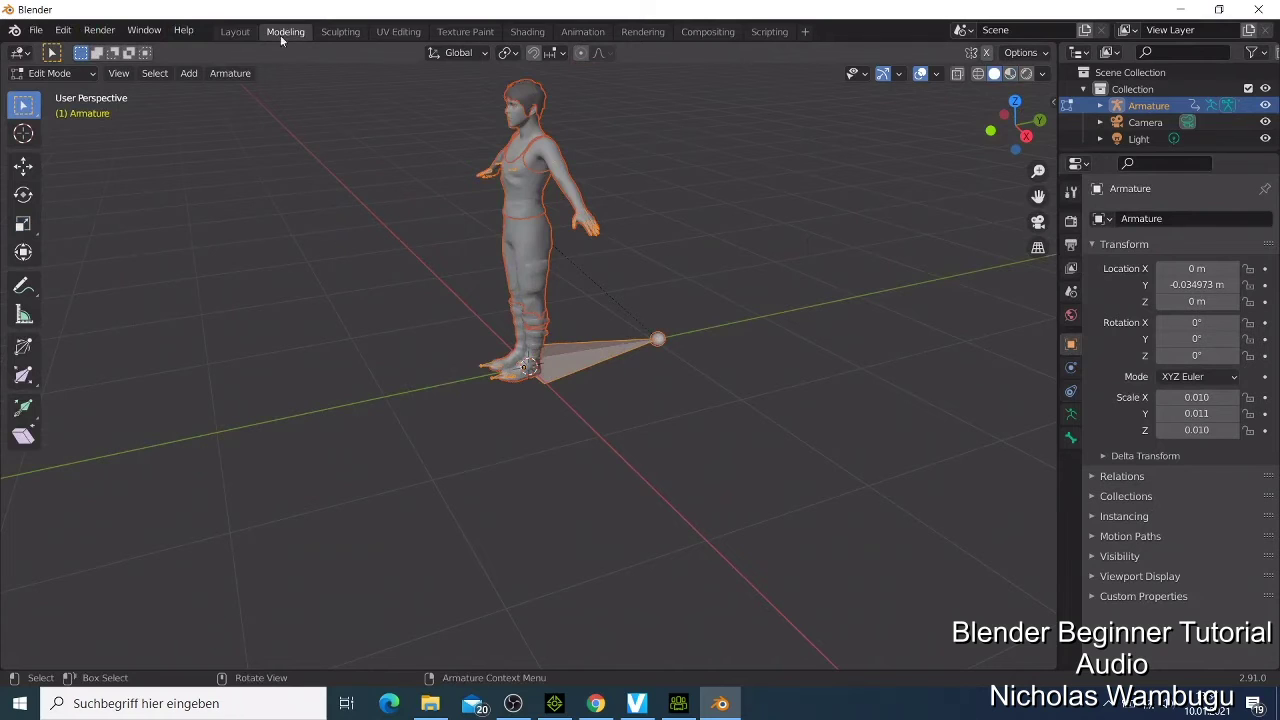
left_click(345, 33)
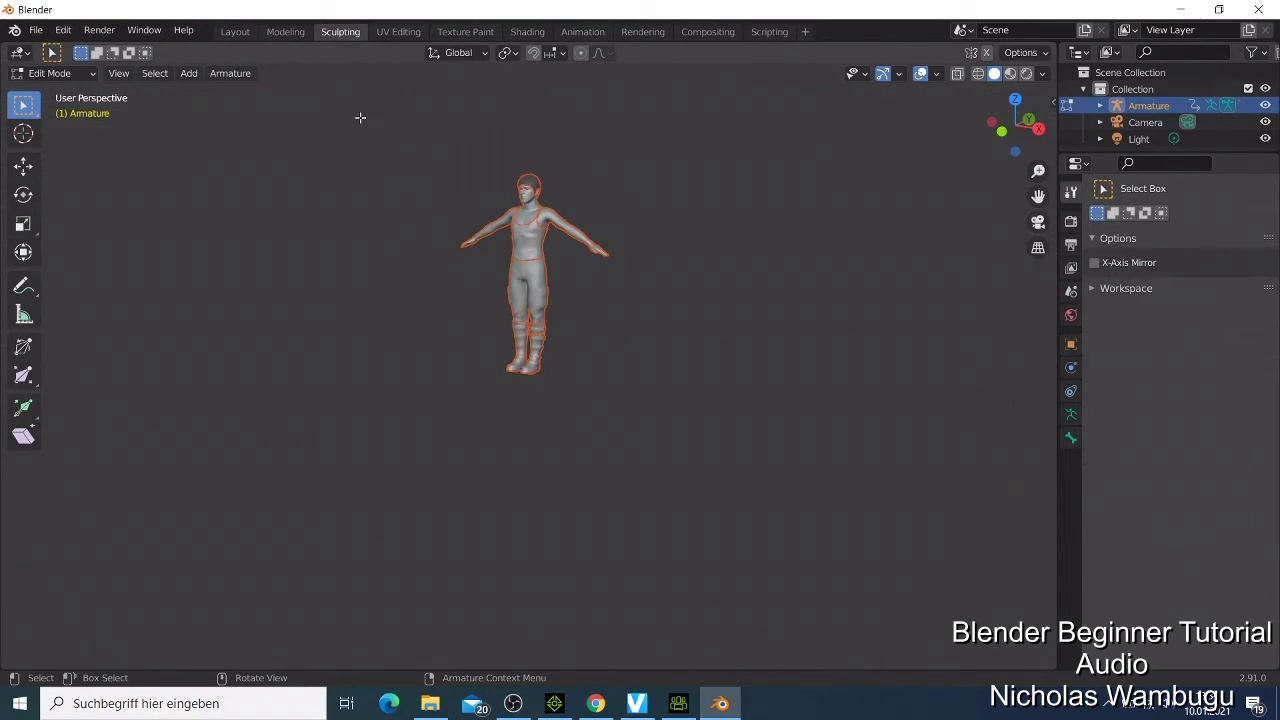
left_click(400, 32)
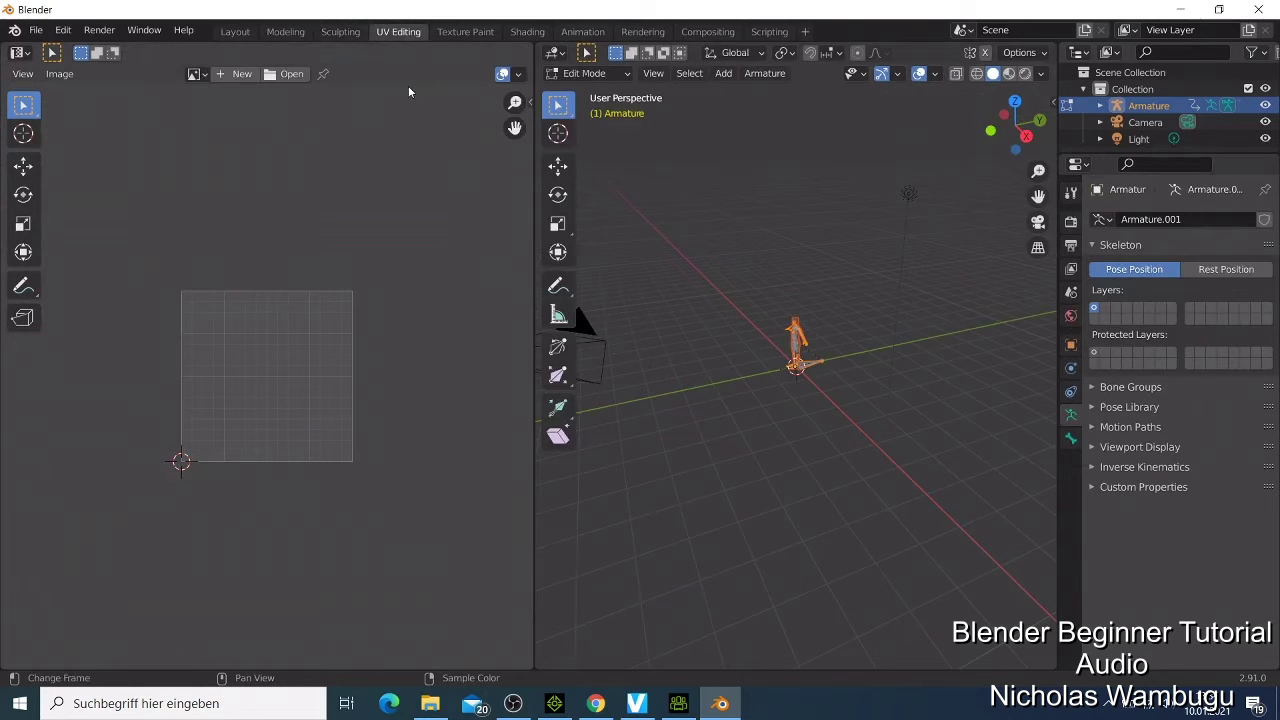
left_click(466, 31)
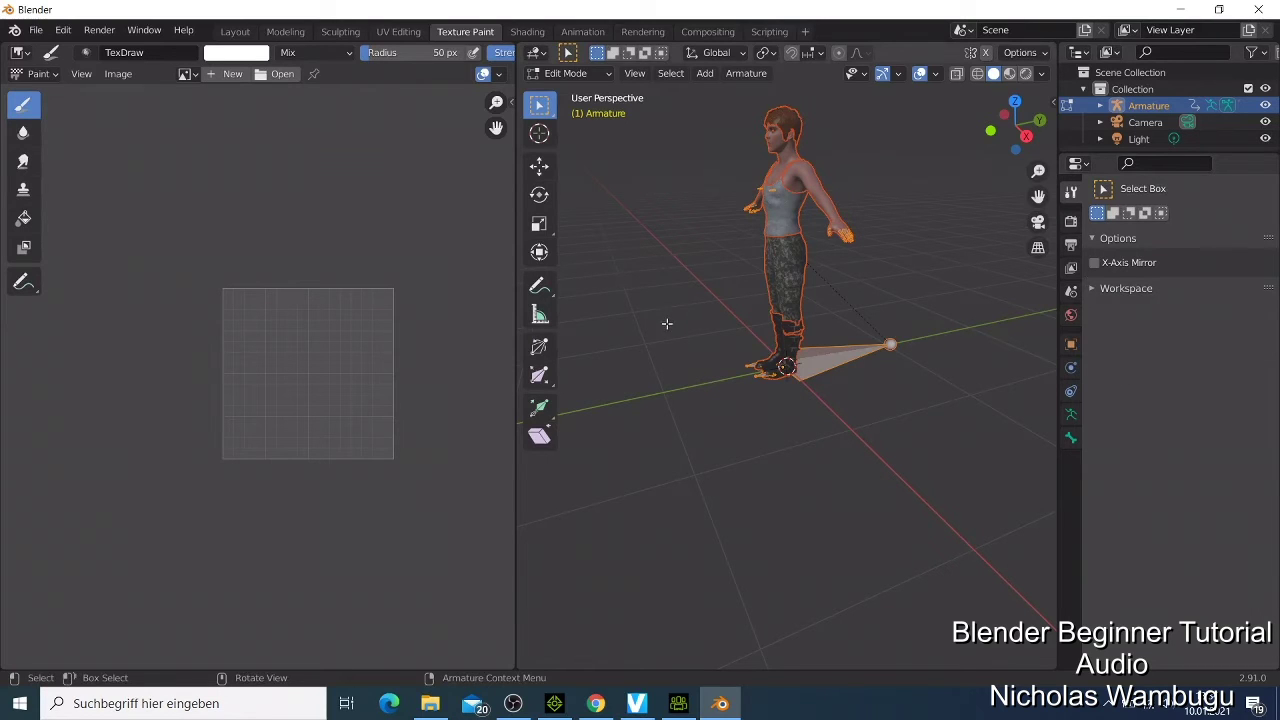
left_click(540, 33)
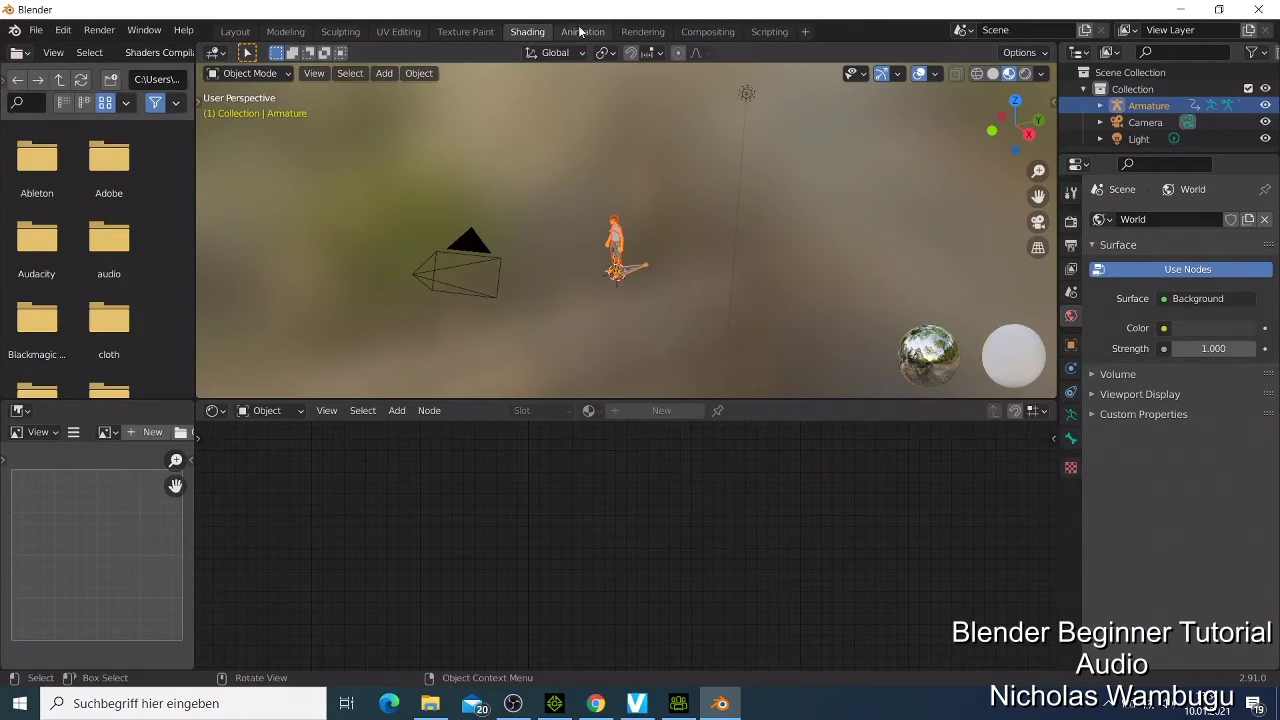
- Open the Animation workspace, play the character's animation, replay it from the start, and stop at frame 39
left_click(580, 33)
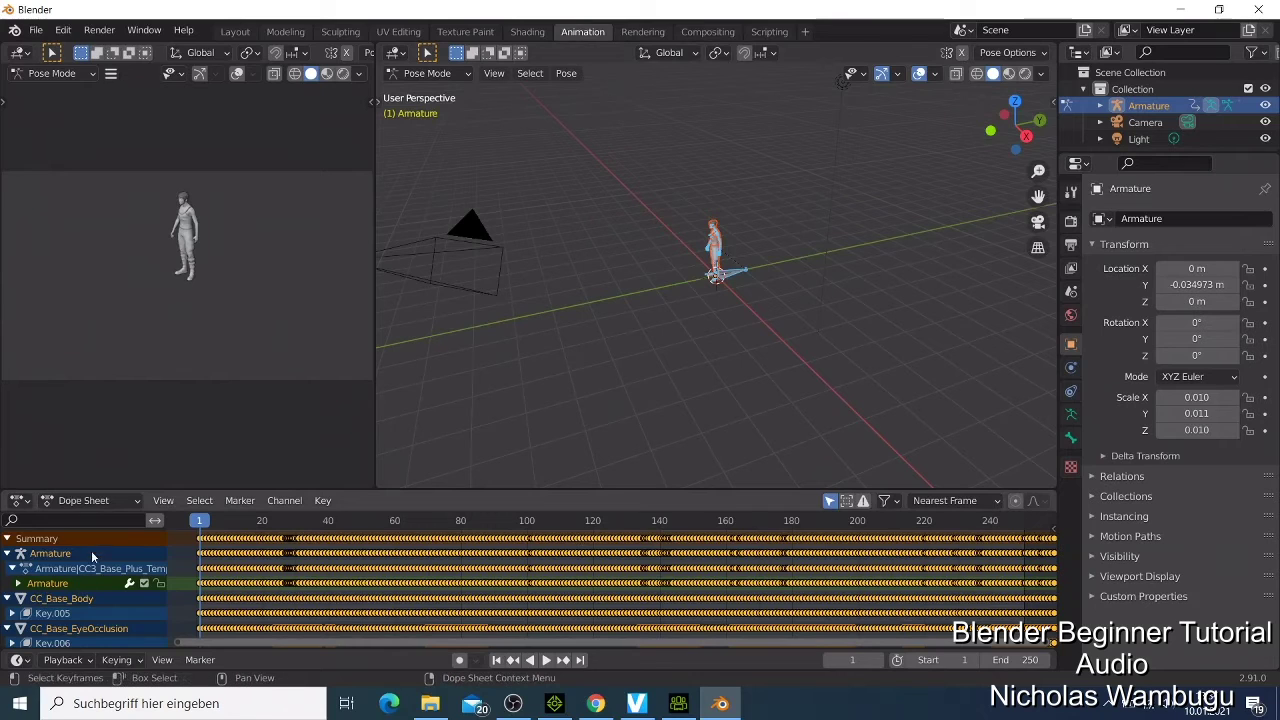
scroll(745, 310, "up", 3)
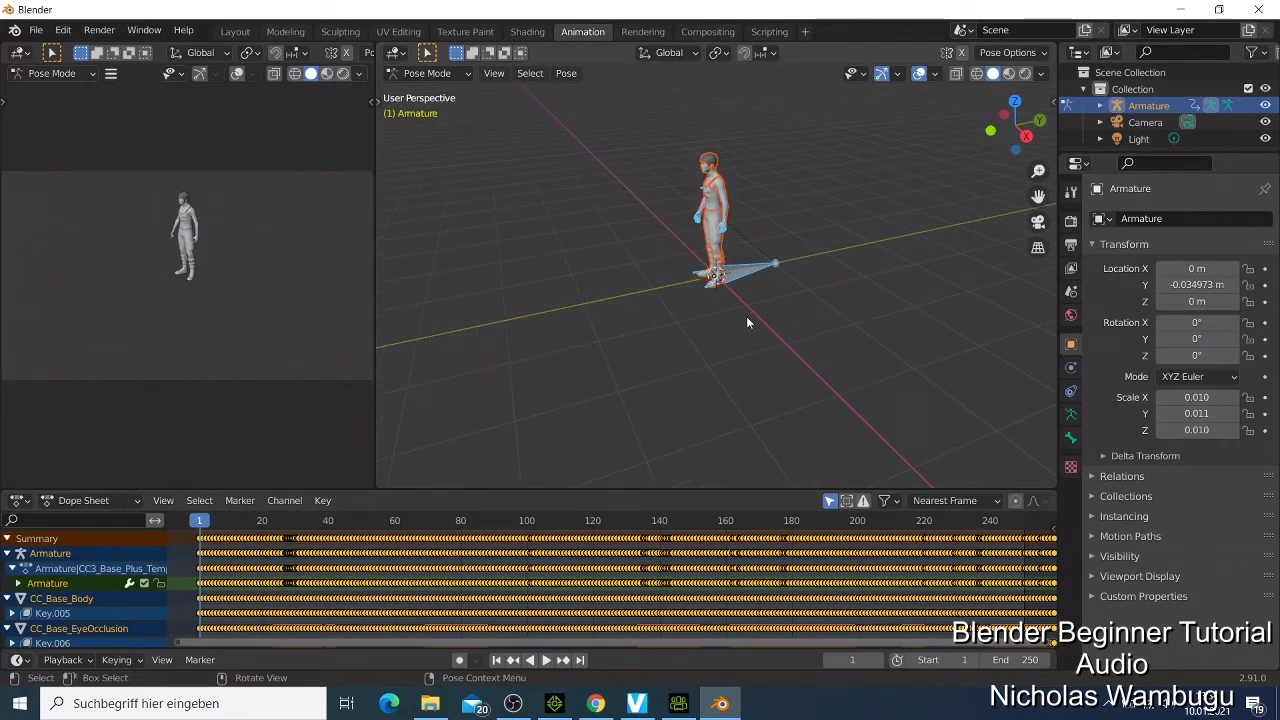
left_click(546, 661)
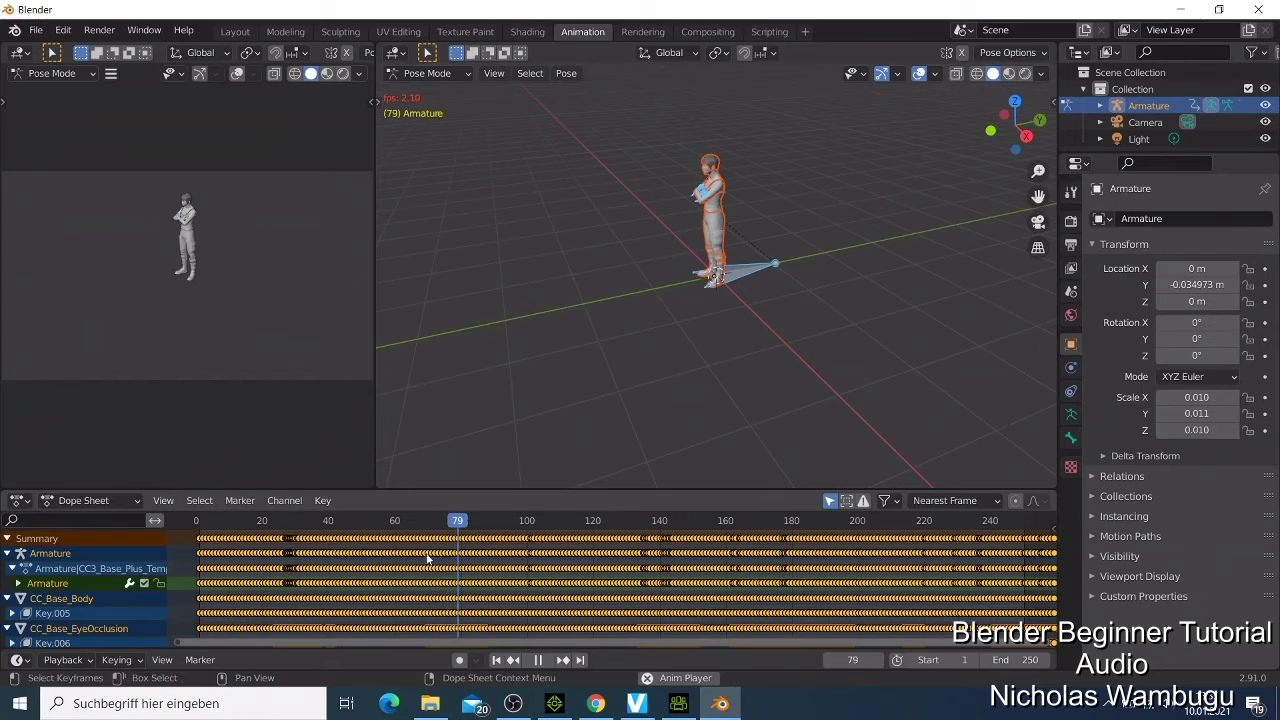
left_click(496, 660)
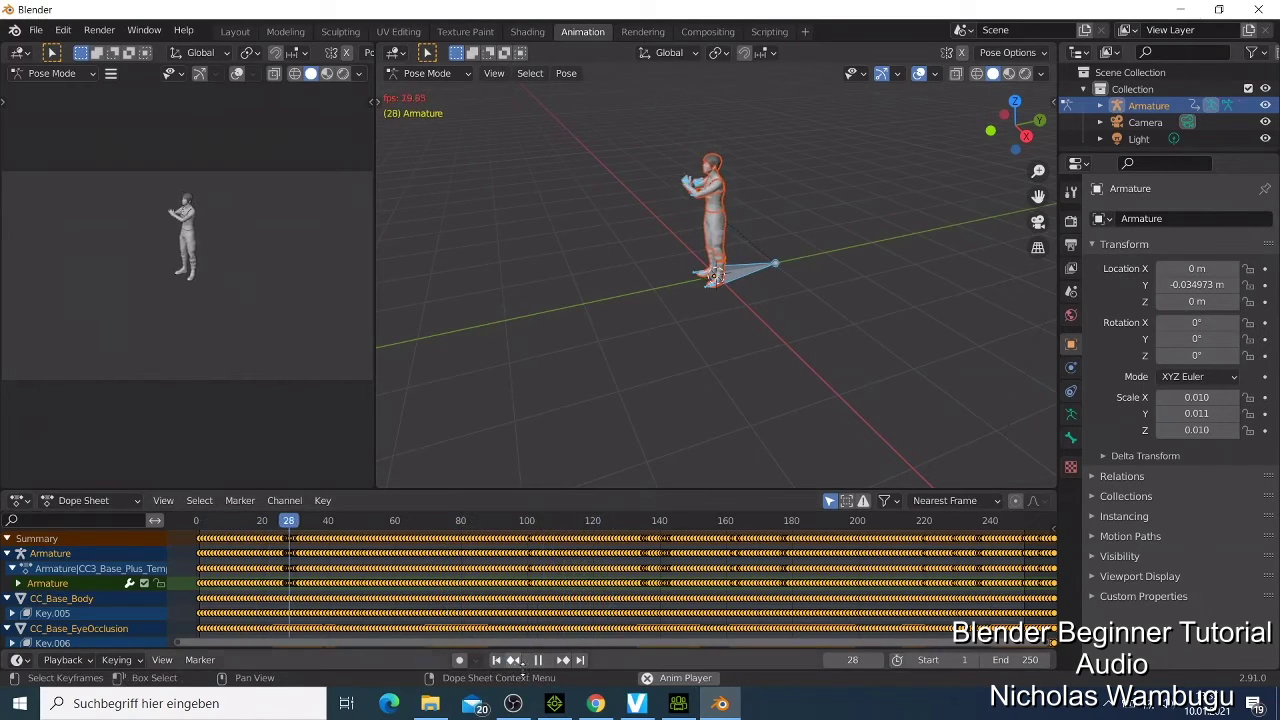
left_click(537, 660)
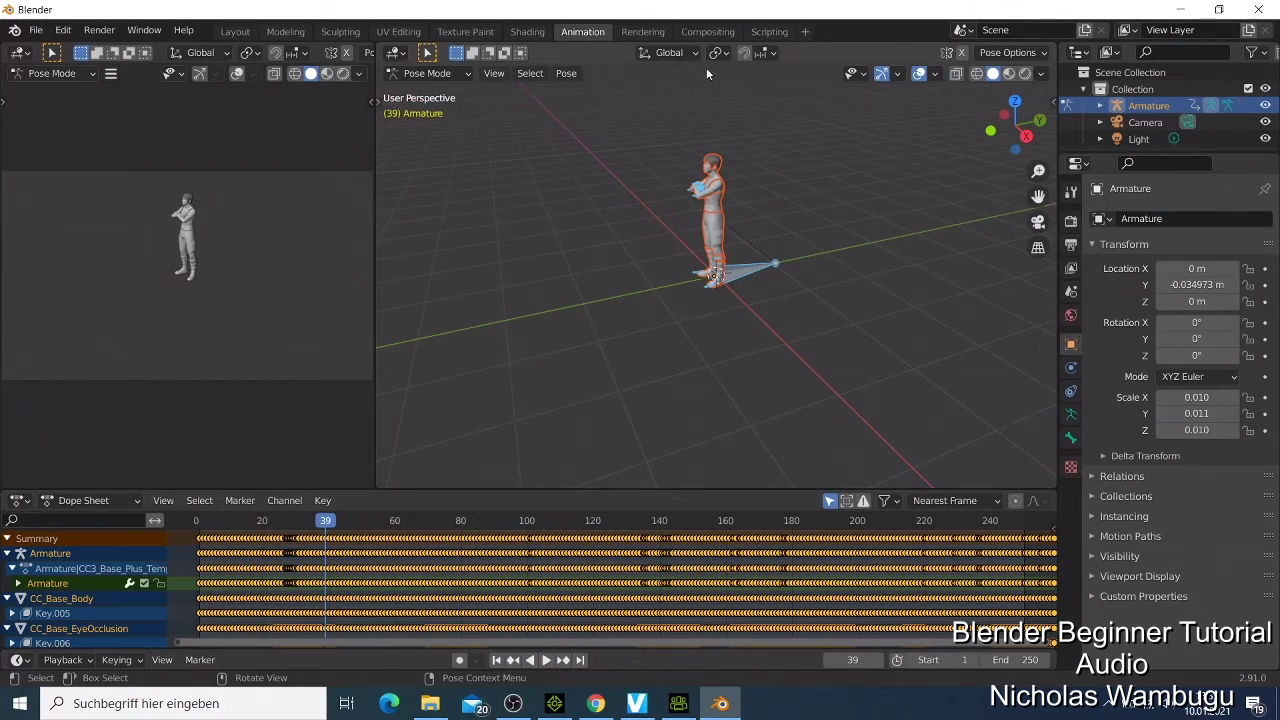
- Look through the Rendering, Compositing and Scripting workspaces
left_click(652, 33)
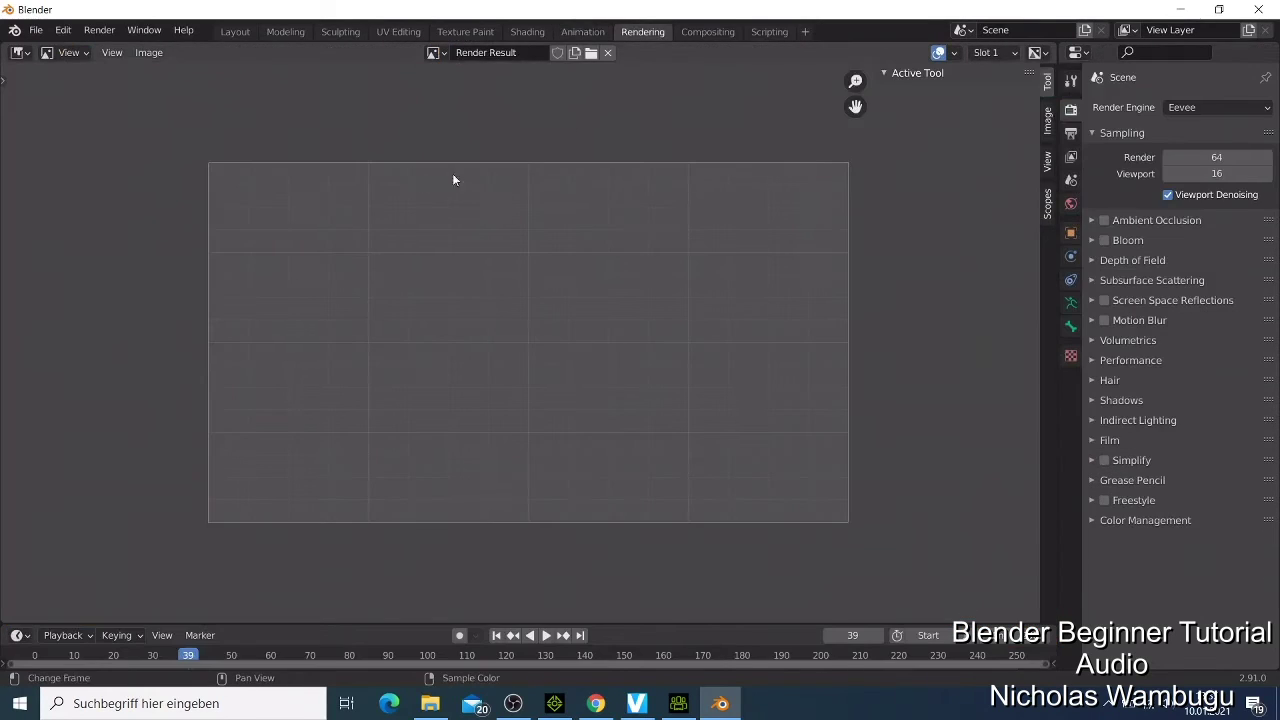
left_click(709, 32)
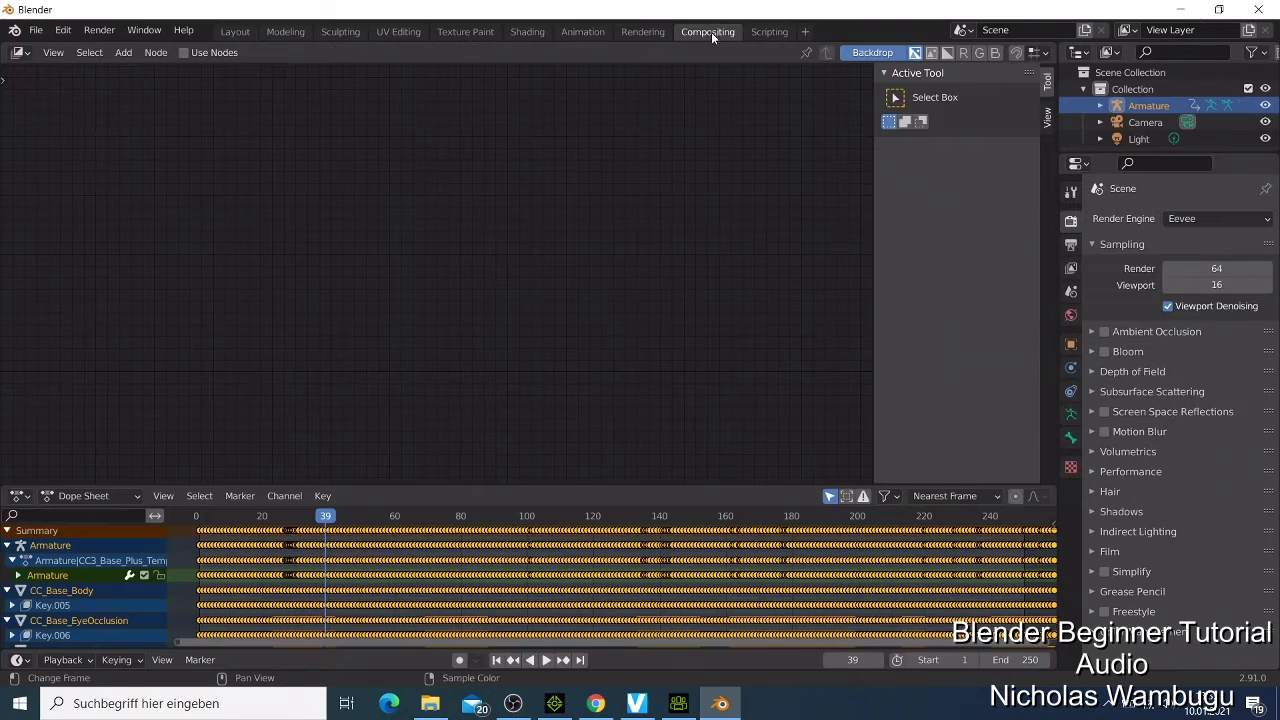
left_click(770, 34)
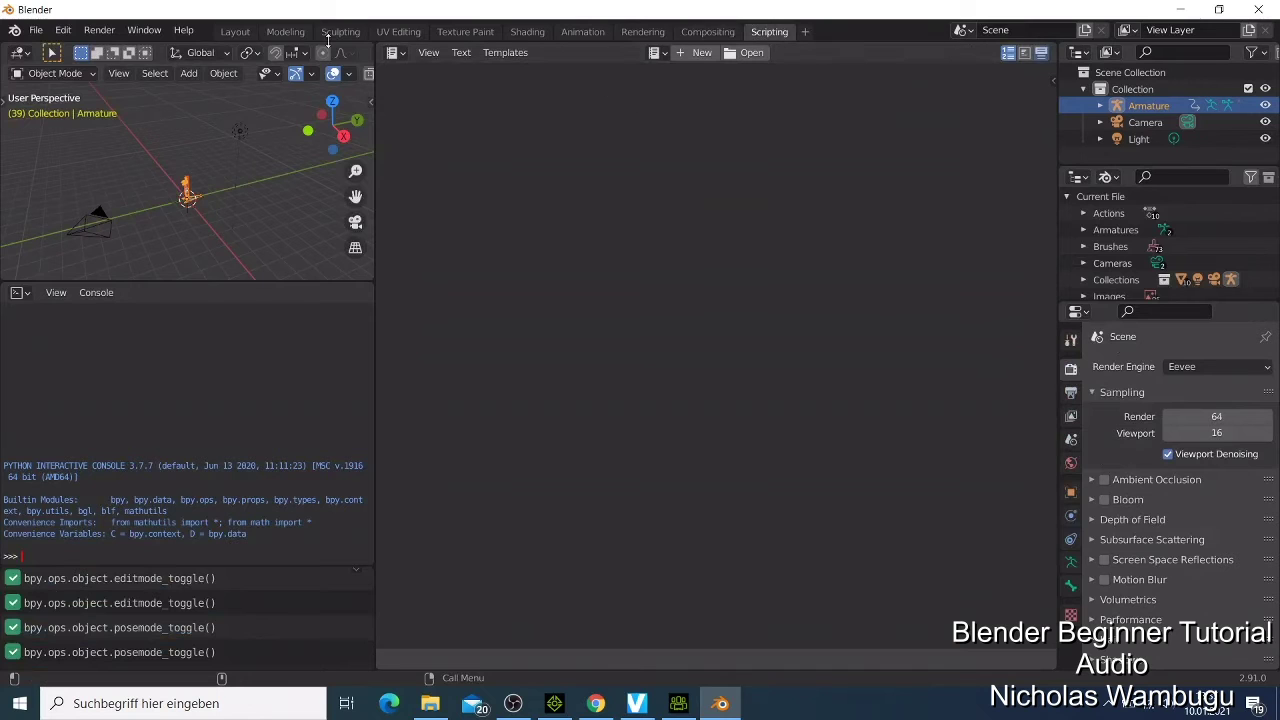
- Return to the Layout workspace and play the textured character's animation, stopping at frame 64
left_click(236, 32)
scroll(706, 188, "down", 2)
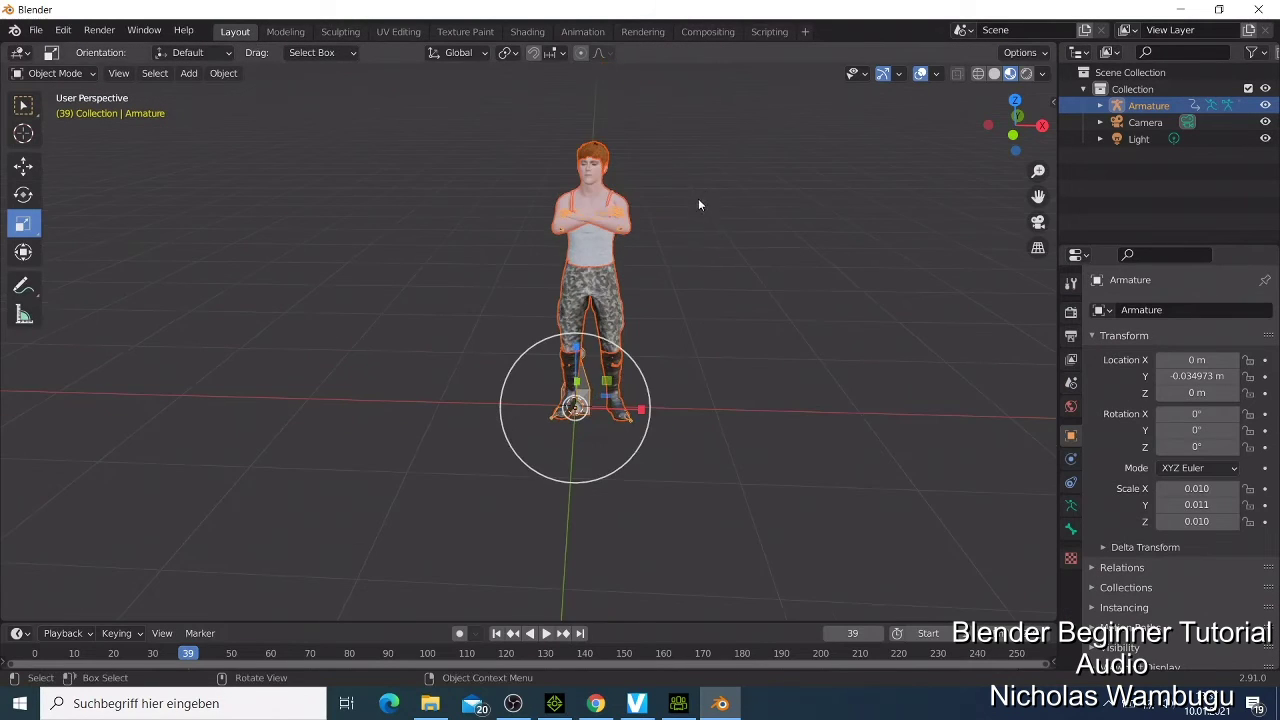
left_click(545, 633)
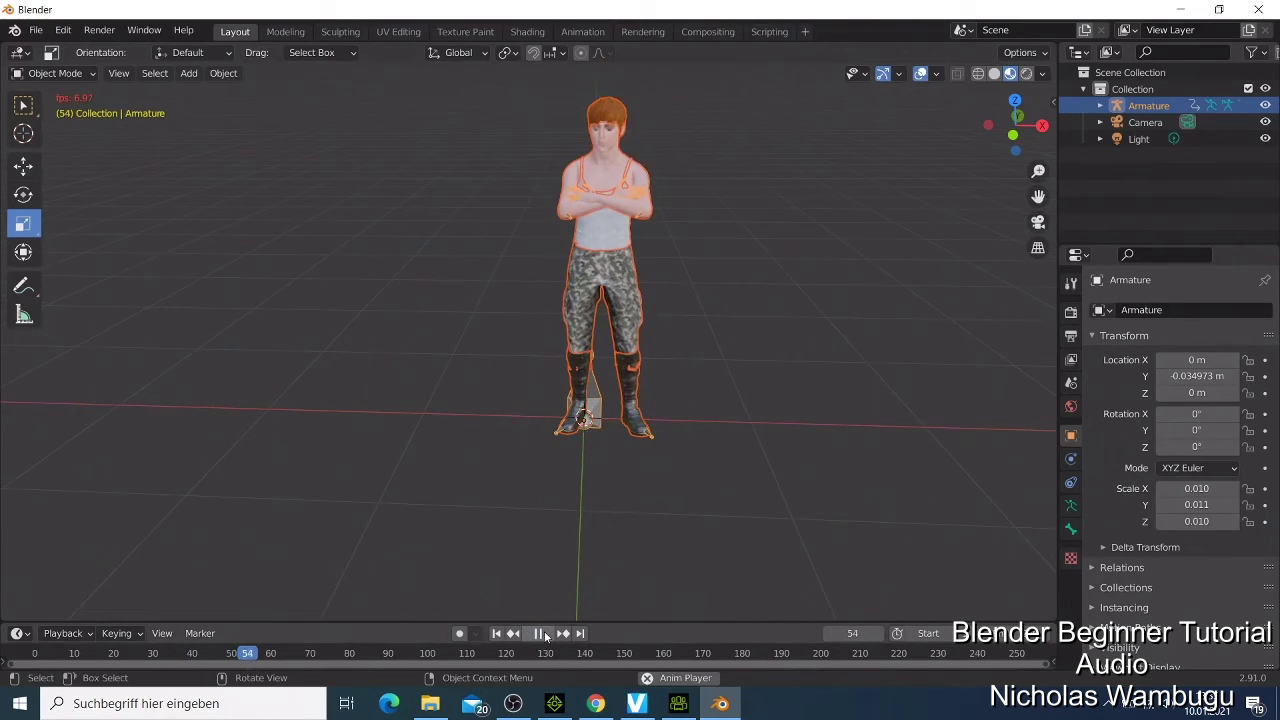
left_click(533, 634)
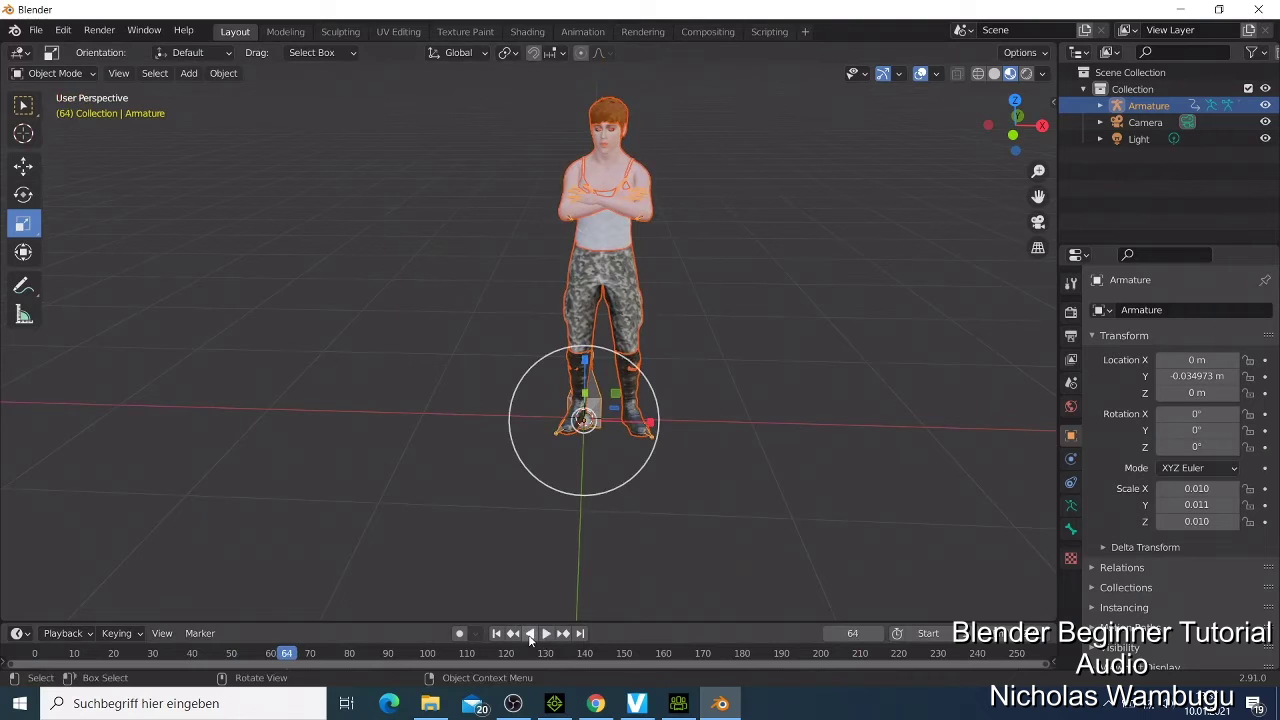
- In the Animation workspace, frame the whole character in the smaller viewport and set it to Material Preview shading
left_click(590, 33)
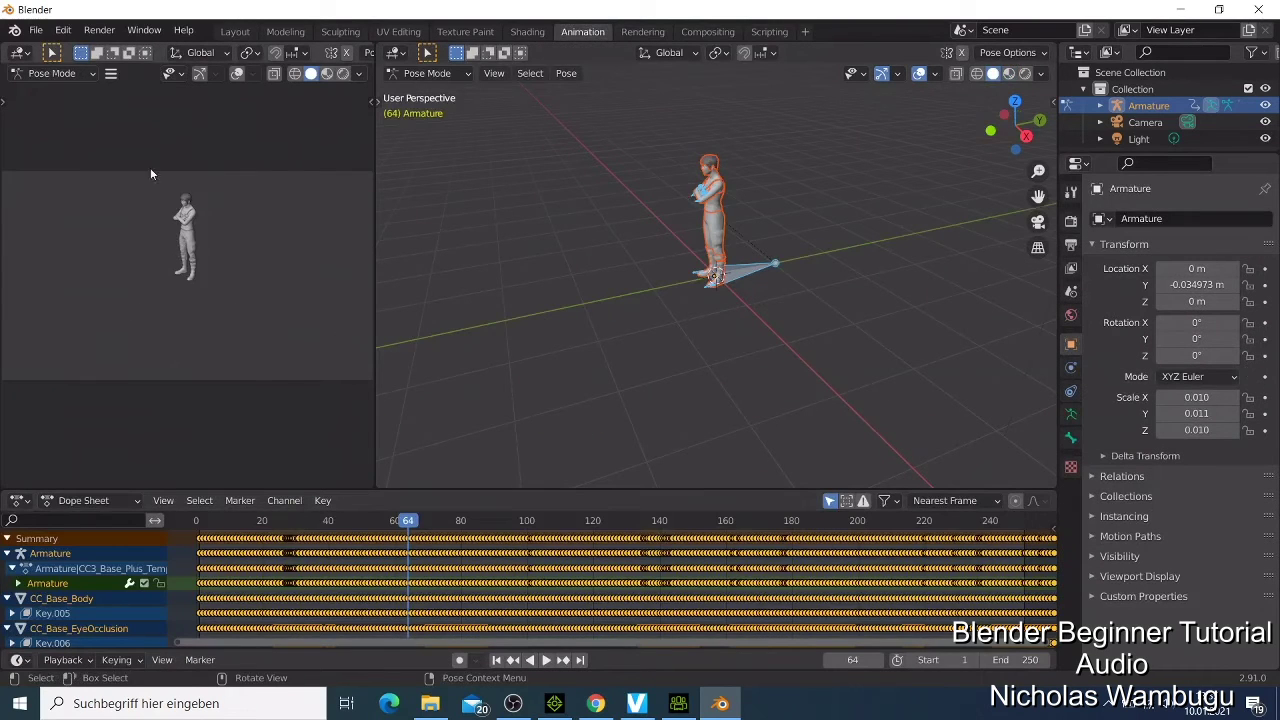
middle_click_drag(178, 235, 182, 236)
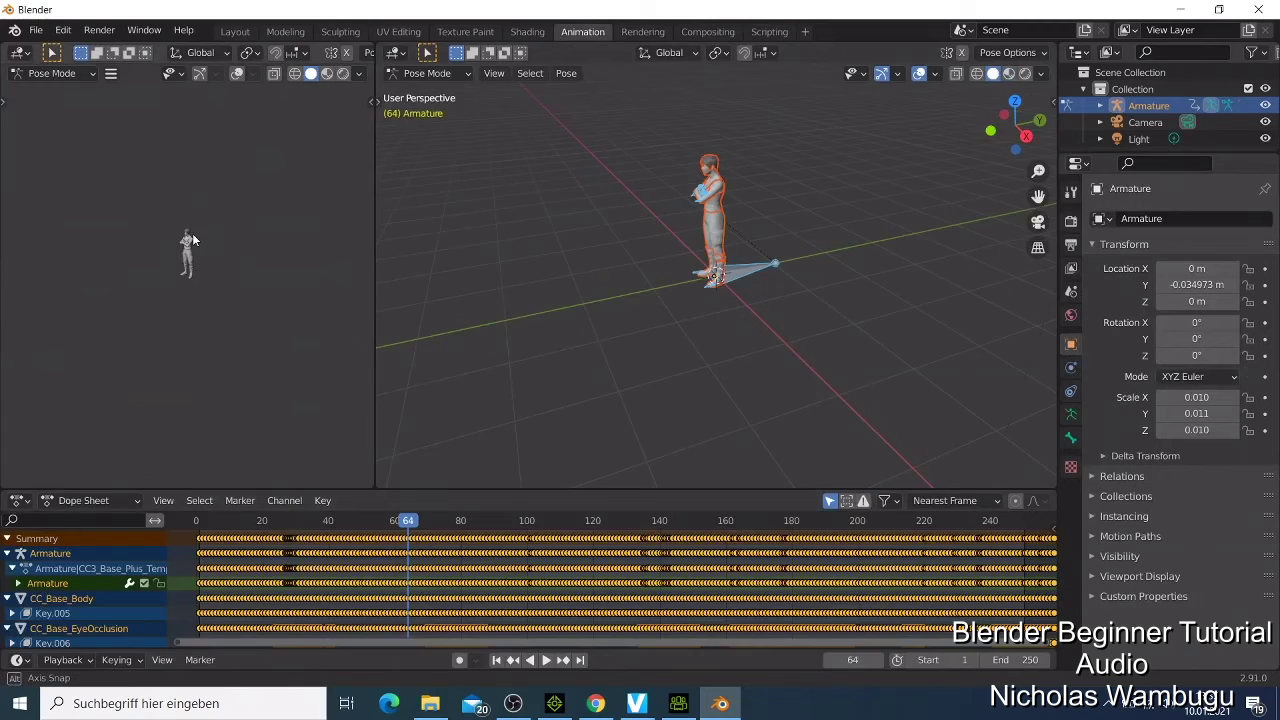
scroll(218, 236, "up", 8)
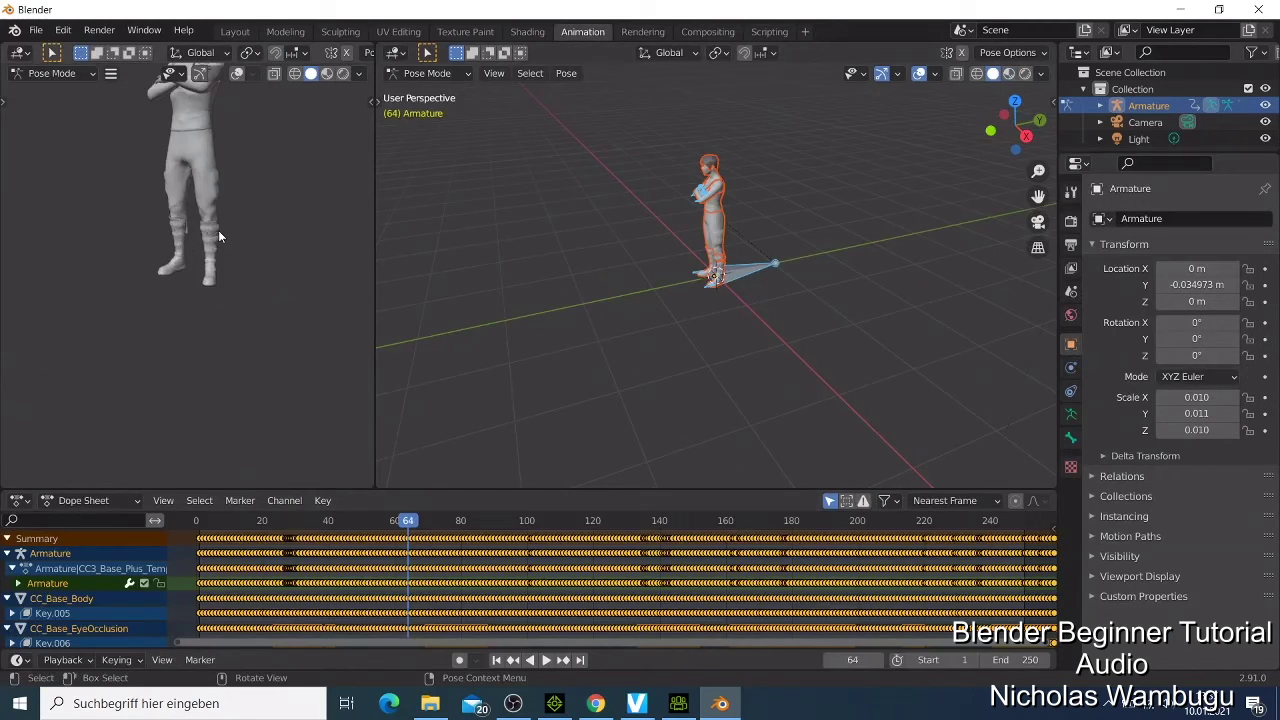
scroll(218, 230, "down", 3)
mouse_move(218, 219)
middle_mouse_down()
mouse_move(235, 255)
mouse_move(226, 227)
middle_mouse_up()
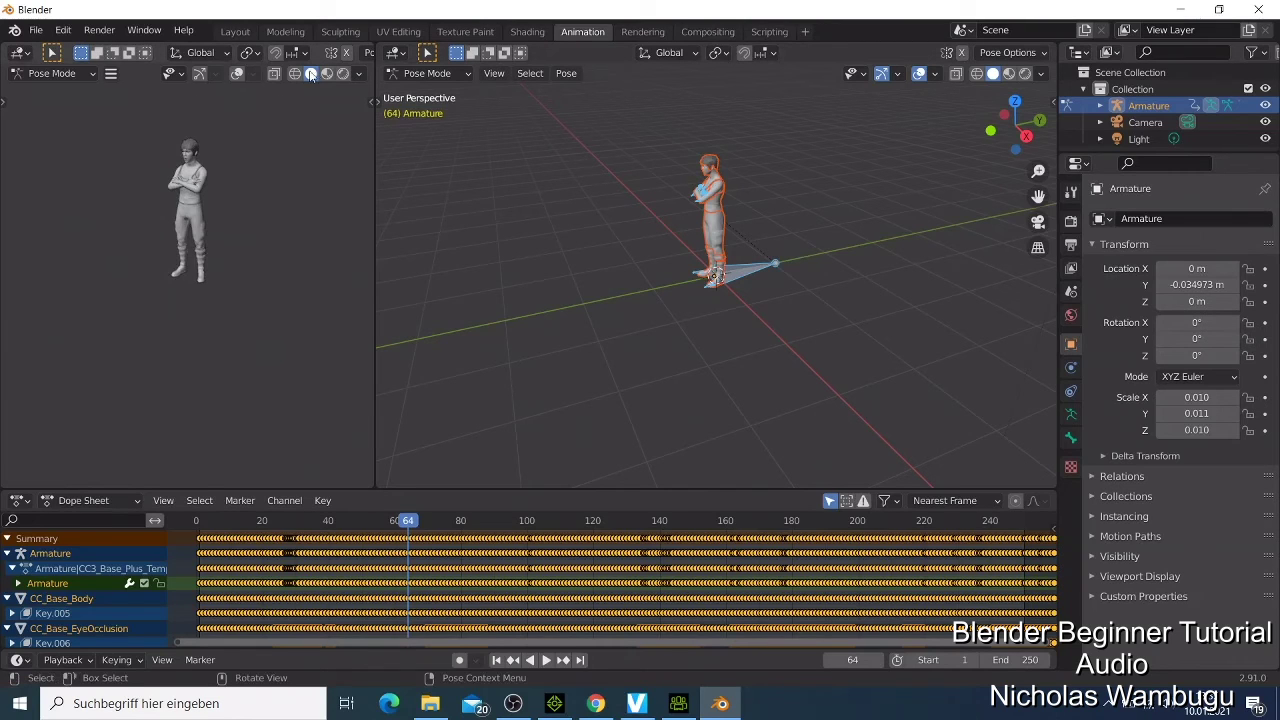
left_click(327, 74)
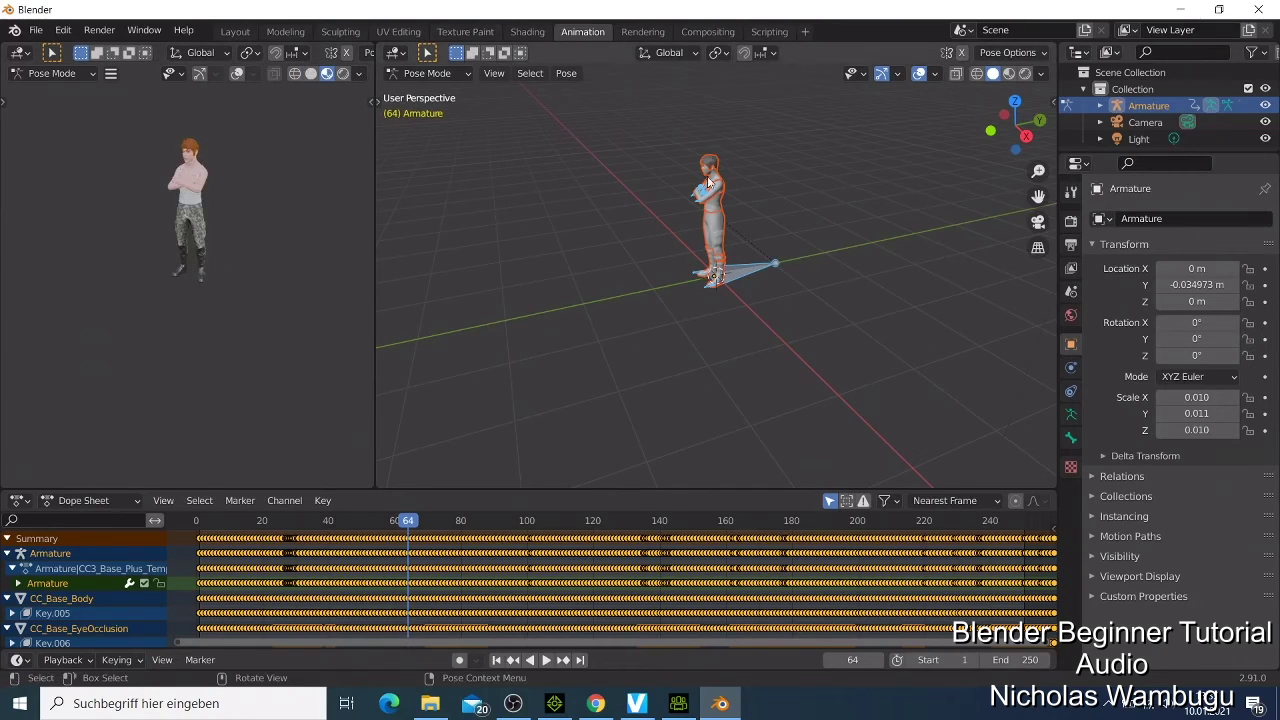
- Show the character from the front in the larger viewport, with Material Preview shading and the whole figure centred
middle_click_drag(679, 231, 785, 211)
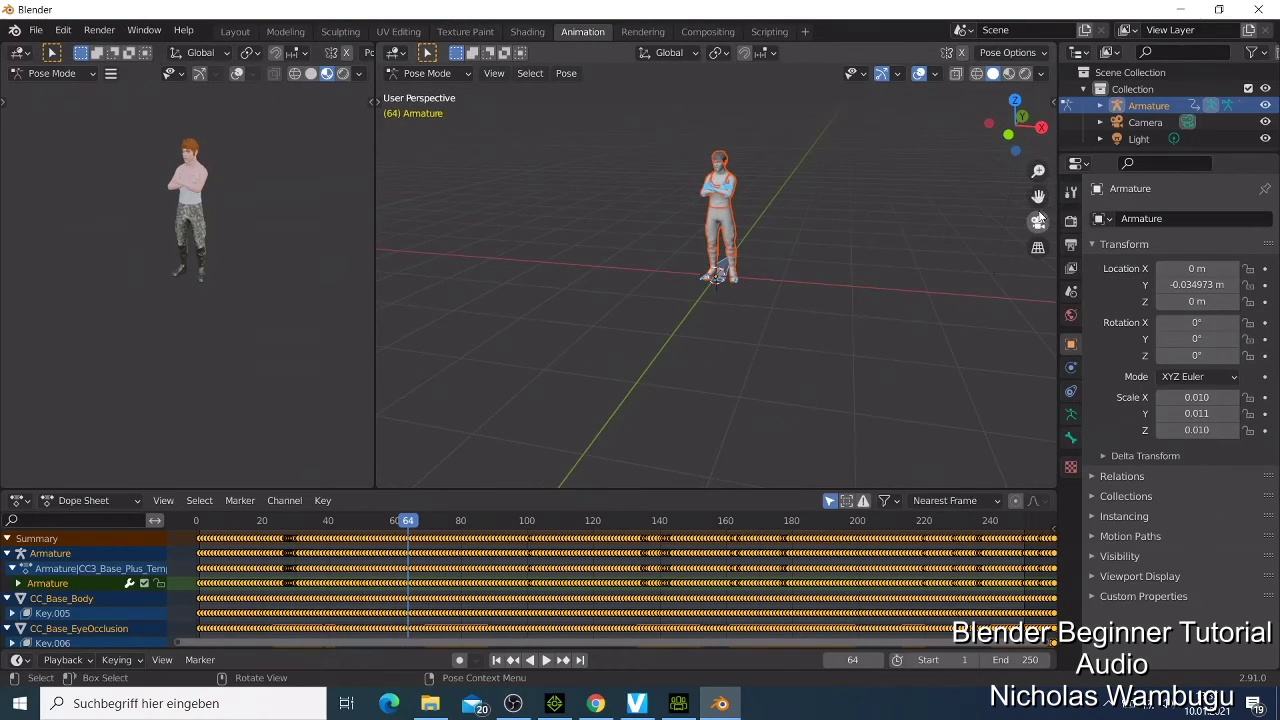
left_click(1009, 74)
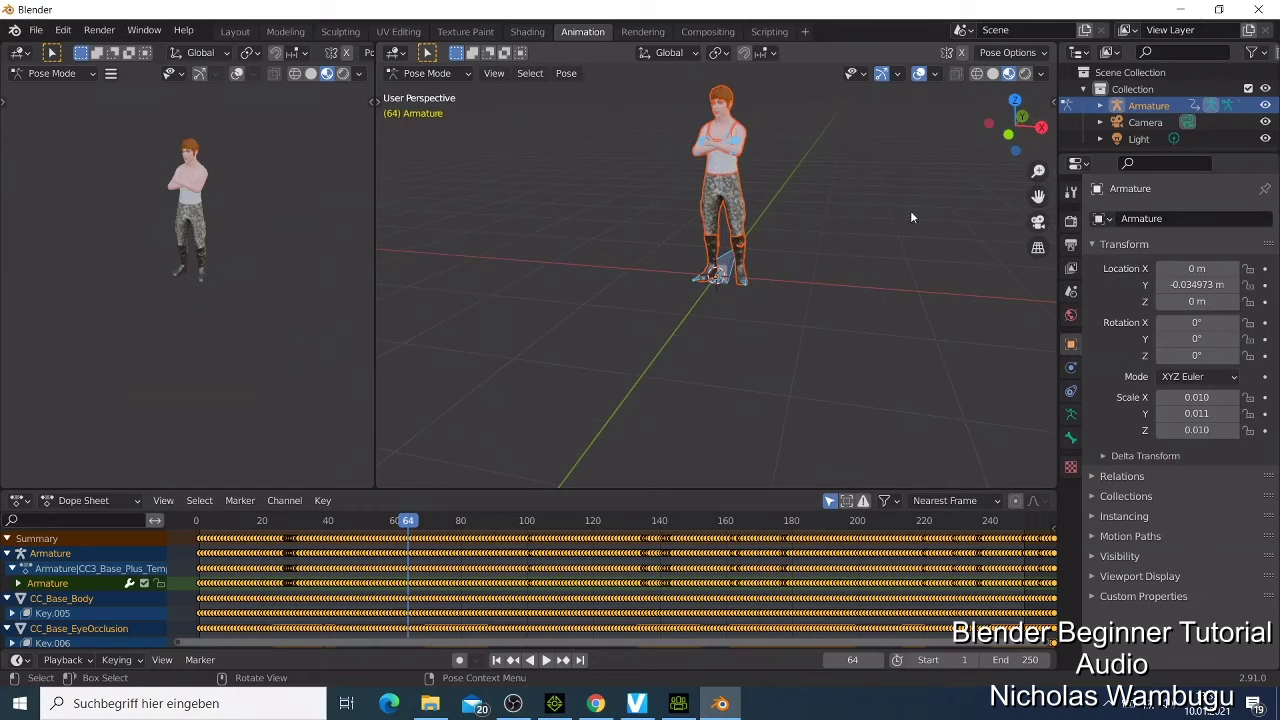
left_click_drag(1038, 196, 997, 194)
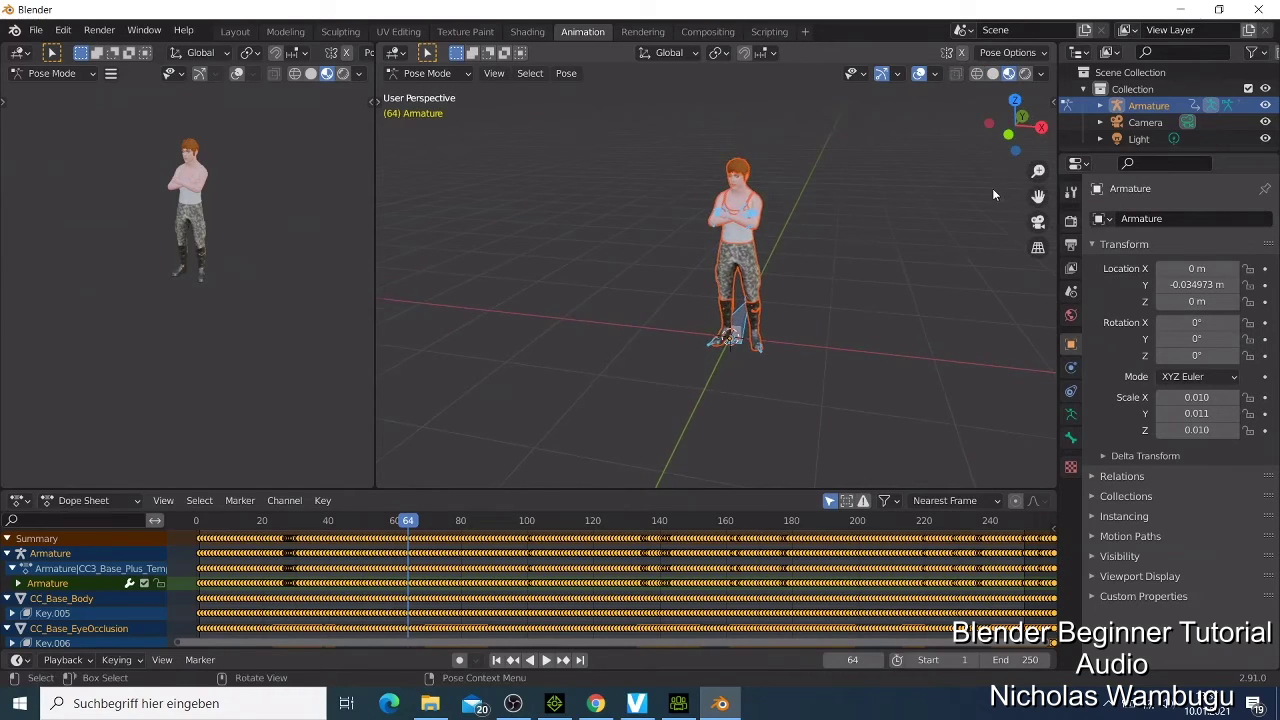
- Play the character's animation in the Animation workspace, bring the upper body into close view, and stop playback at frame 196
scroll(984, 191, "up", 4)
scroll(982, 192, "down", 2)
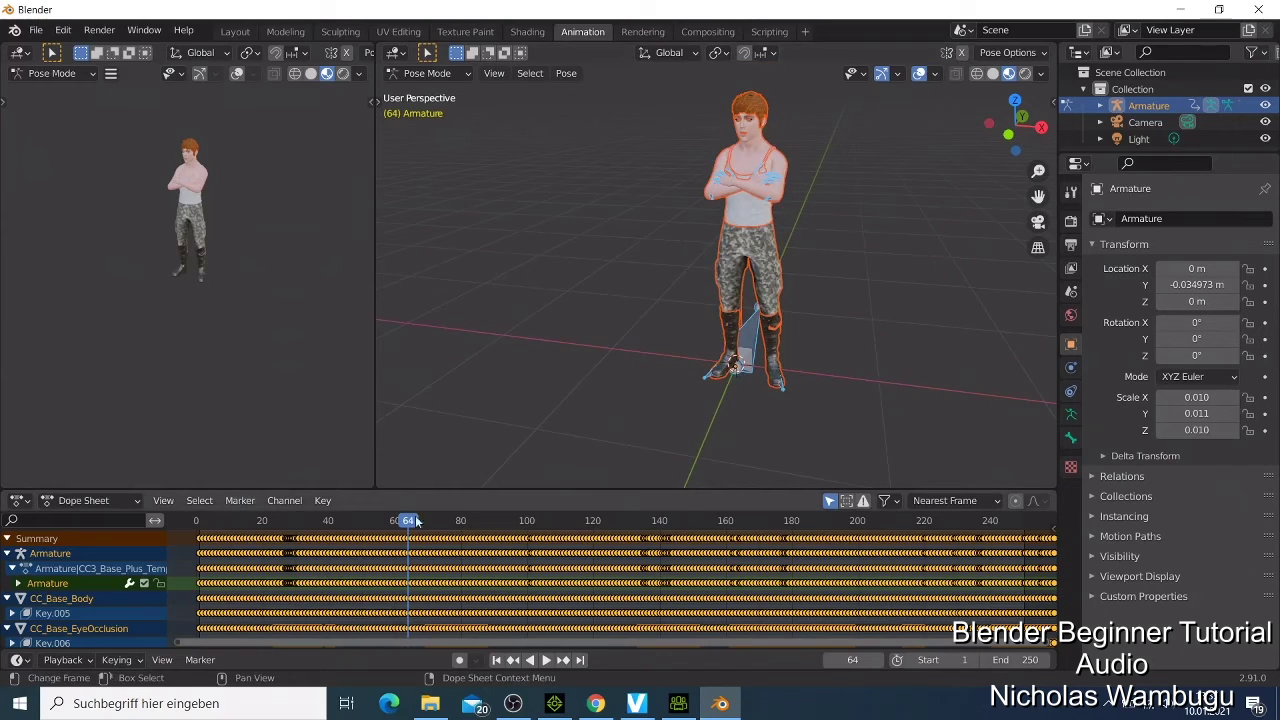
left_click(546, 660)
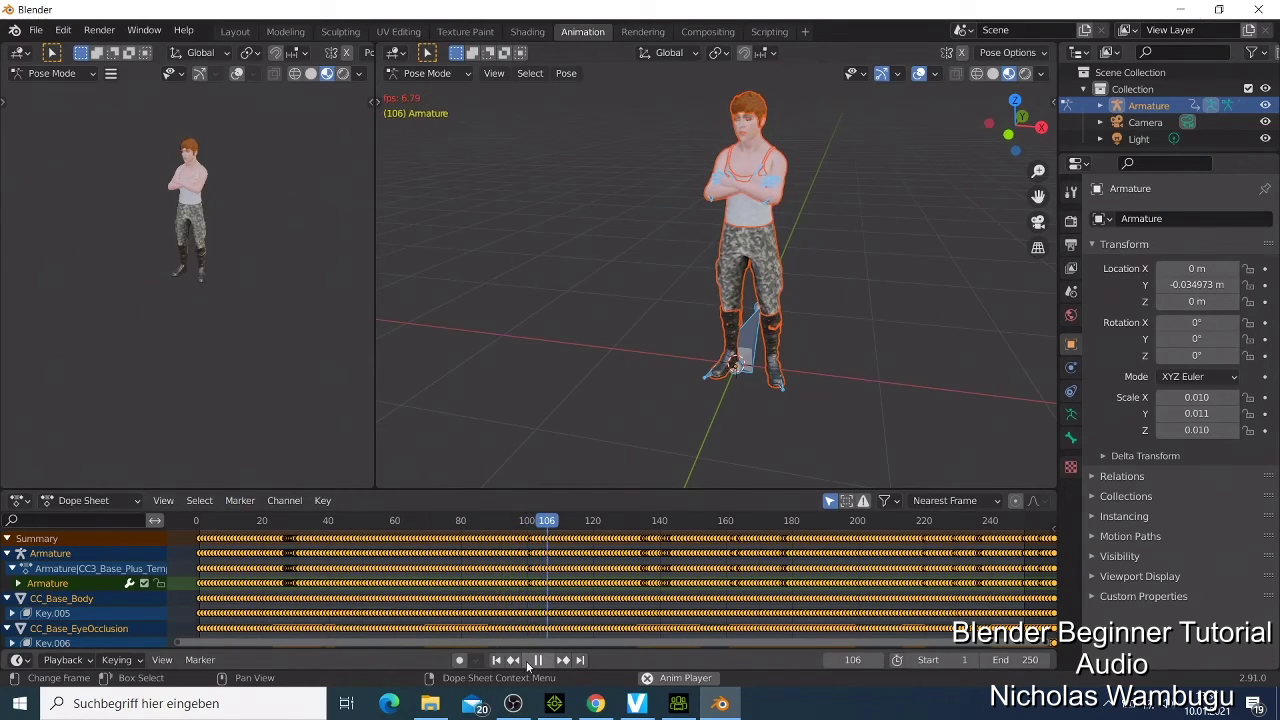
scroll(1036, 195, "up", 5)
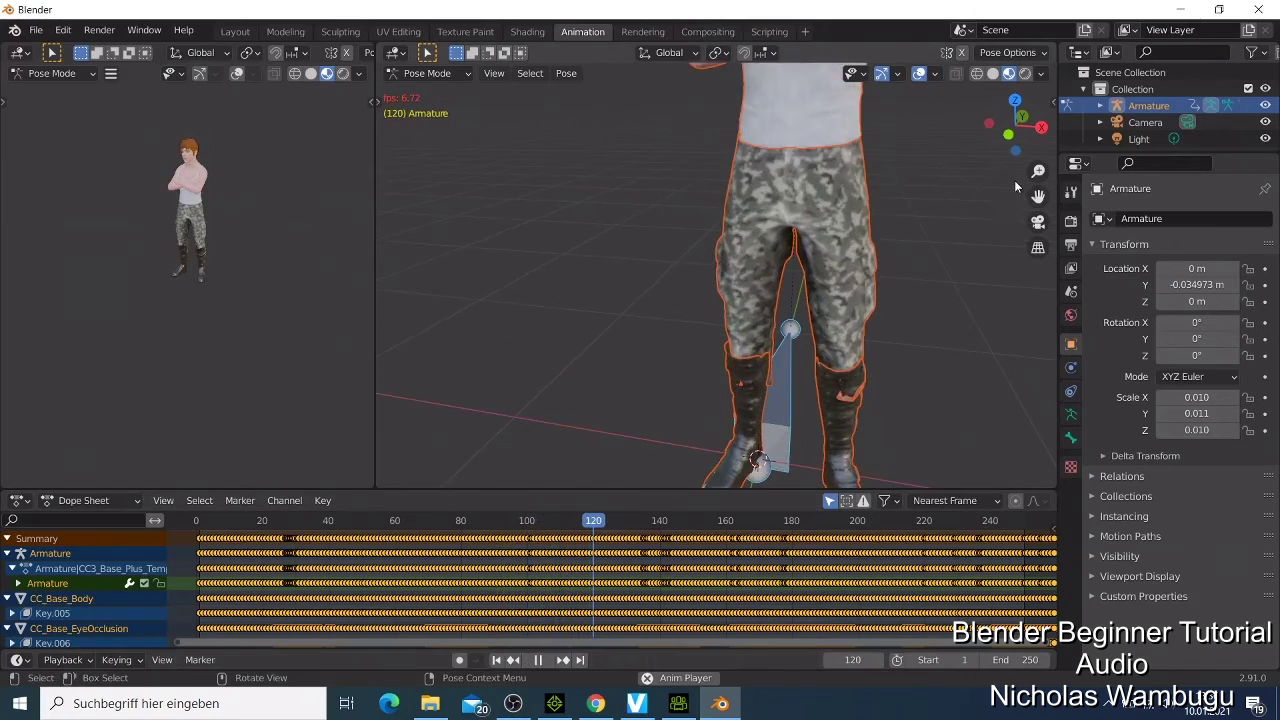
left_click_drag(1036, 195, 1001, 185)
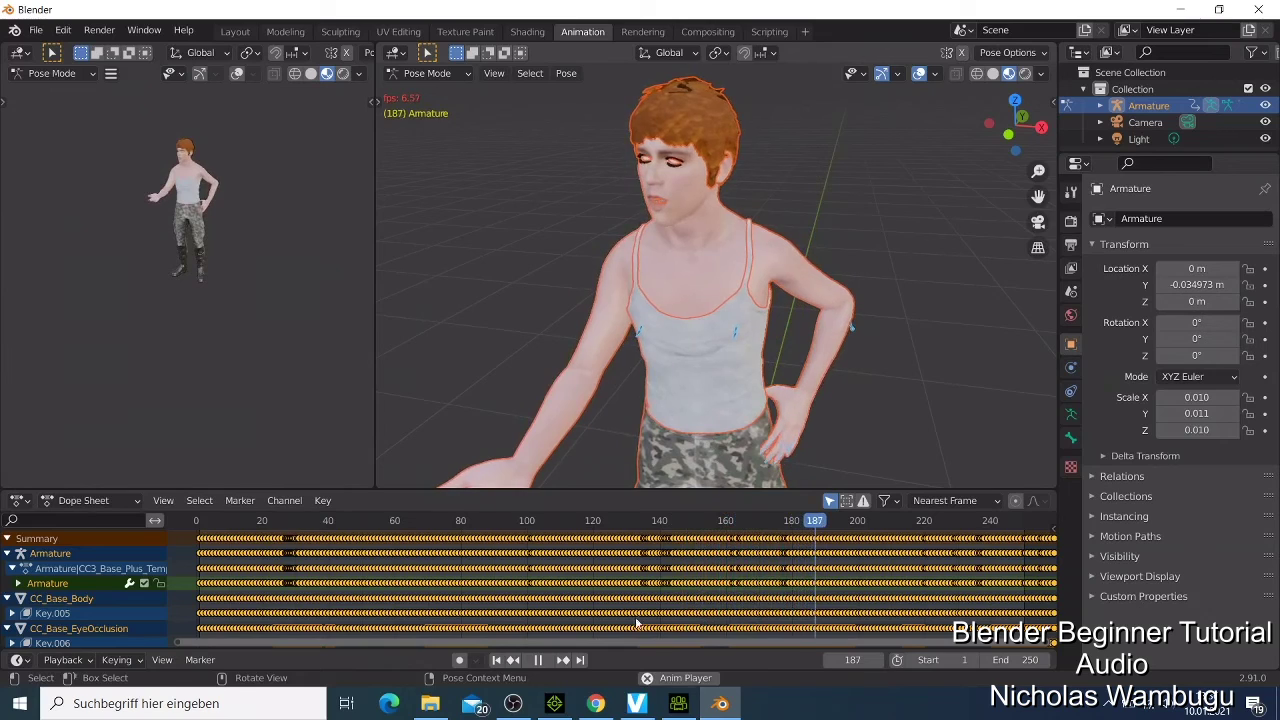
left_click(537, 660)
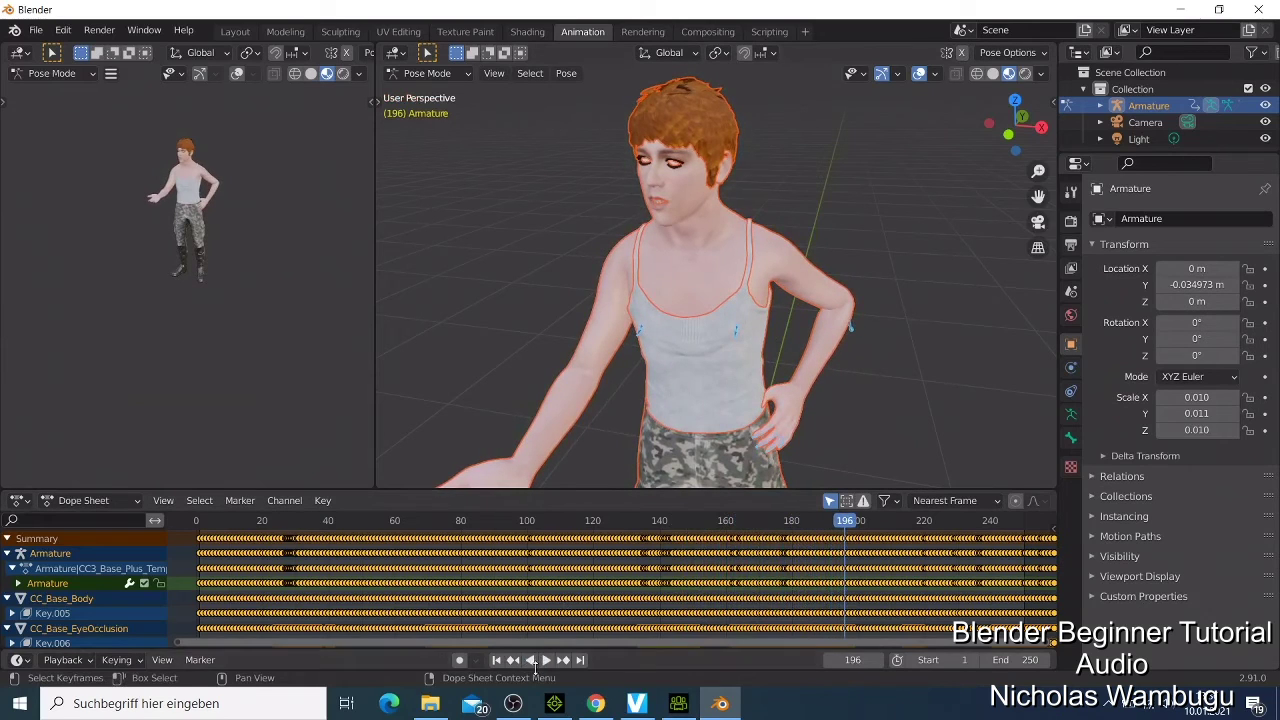
- Return the animation to frame 1 and select the character's Spine02 bone
left_click(671, 167)
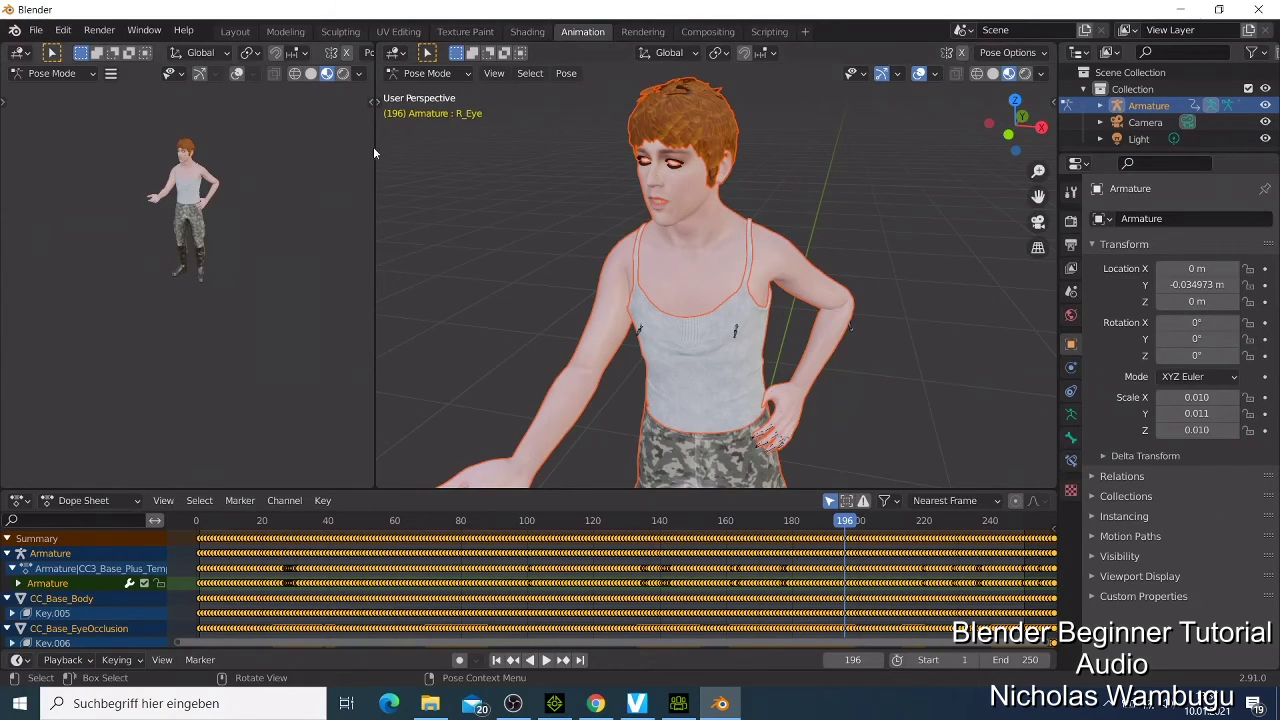
left_click(497, 660)
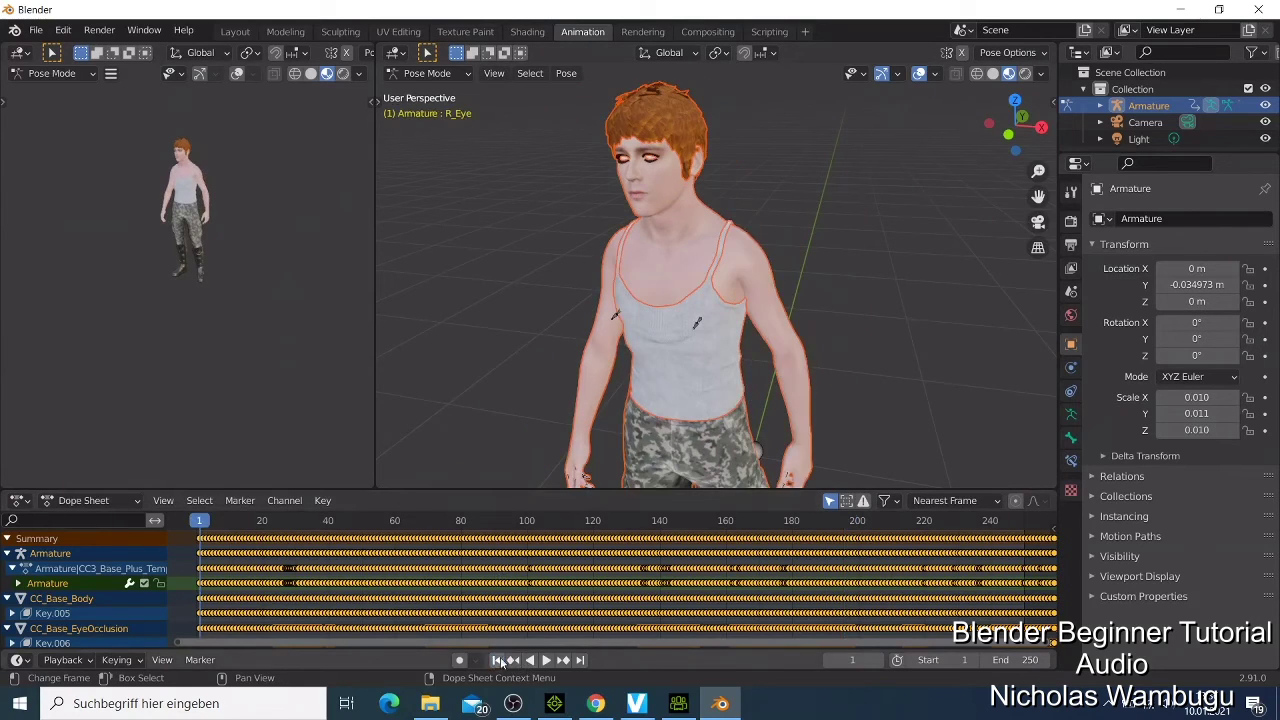
right_click(650, 160)
left_click(681, 300)
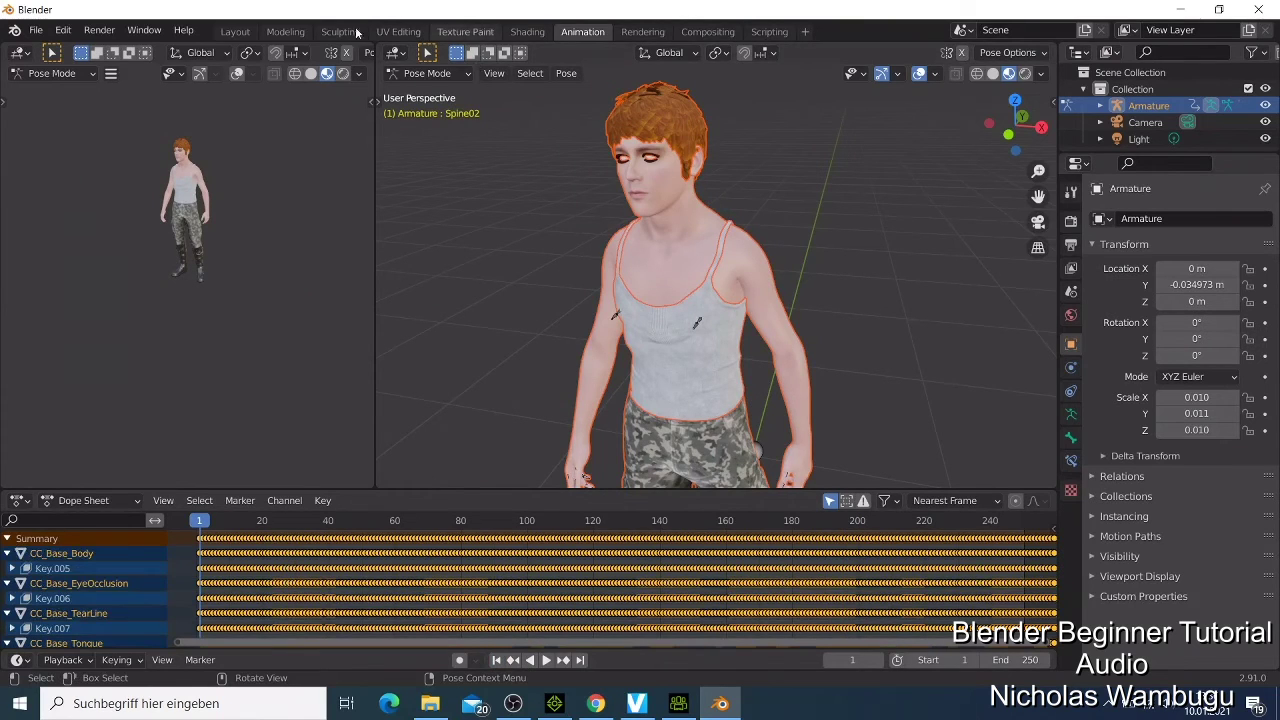
- In the Layout workspace, delete the CC_Base_EyeOcclusion object covering the character's eyes
left_click(235, 31)
scroll(665, 196, "up", 2)
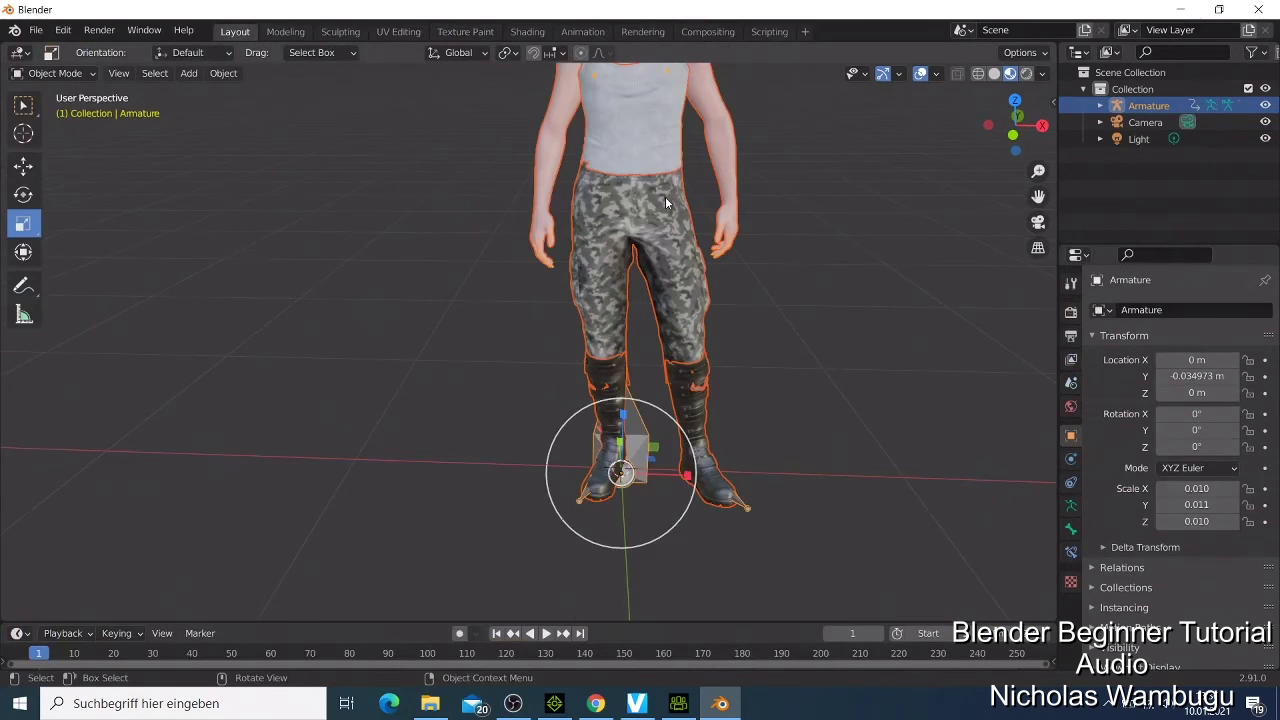
left_click_drag(1038, 197, 1038, 427)
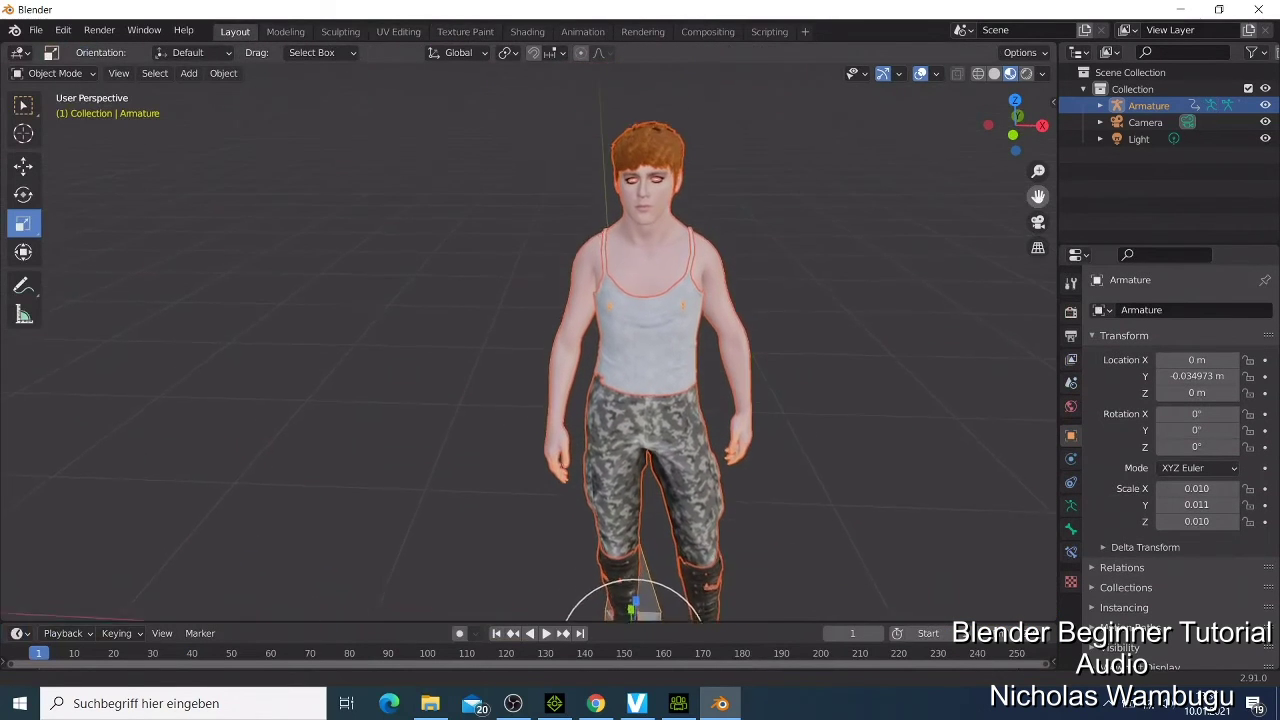
scroll(841, 139, "up", 2)
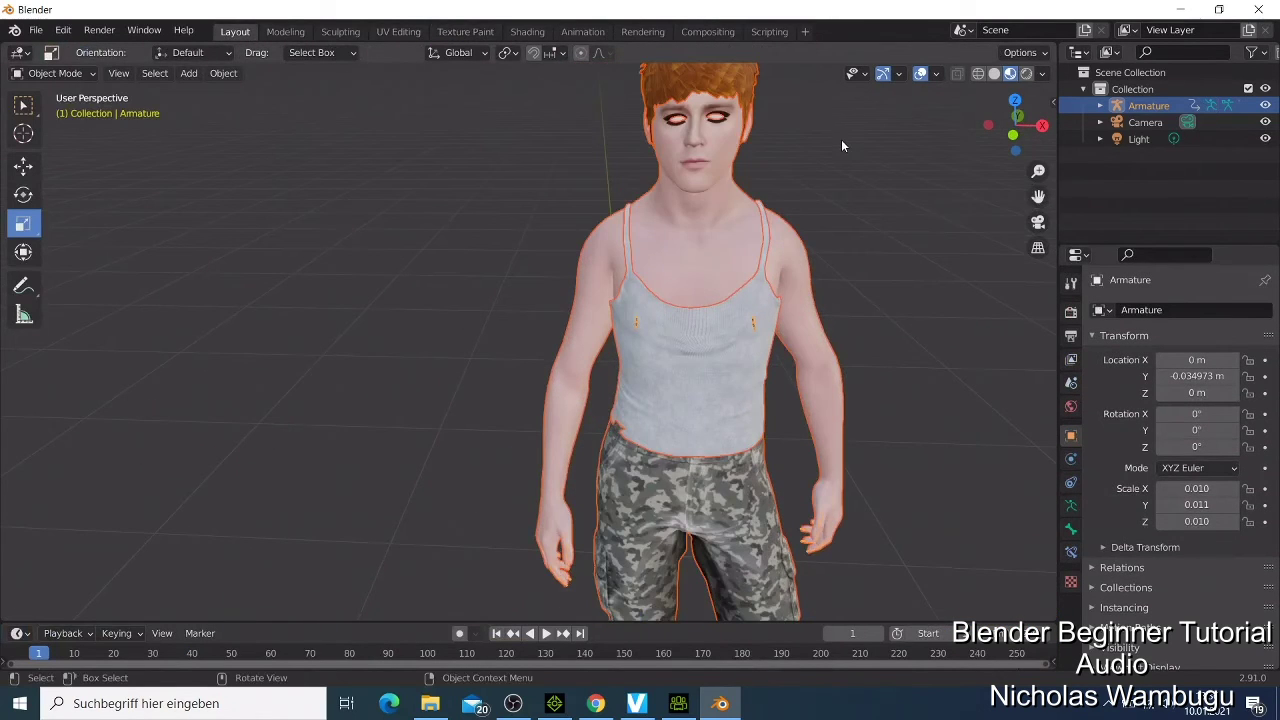
left_click(719, 120)
left_click(723, 122)
left_click(721, 120)
right_click(718, 122)
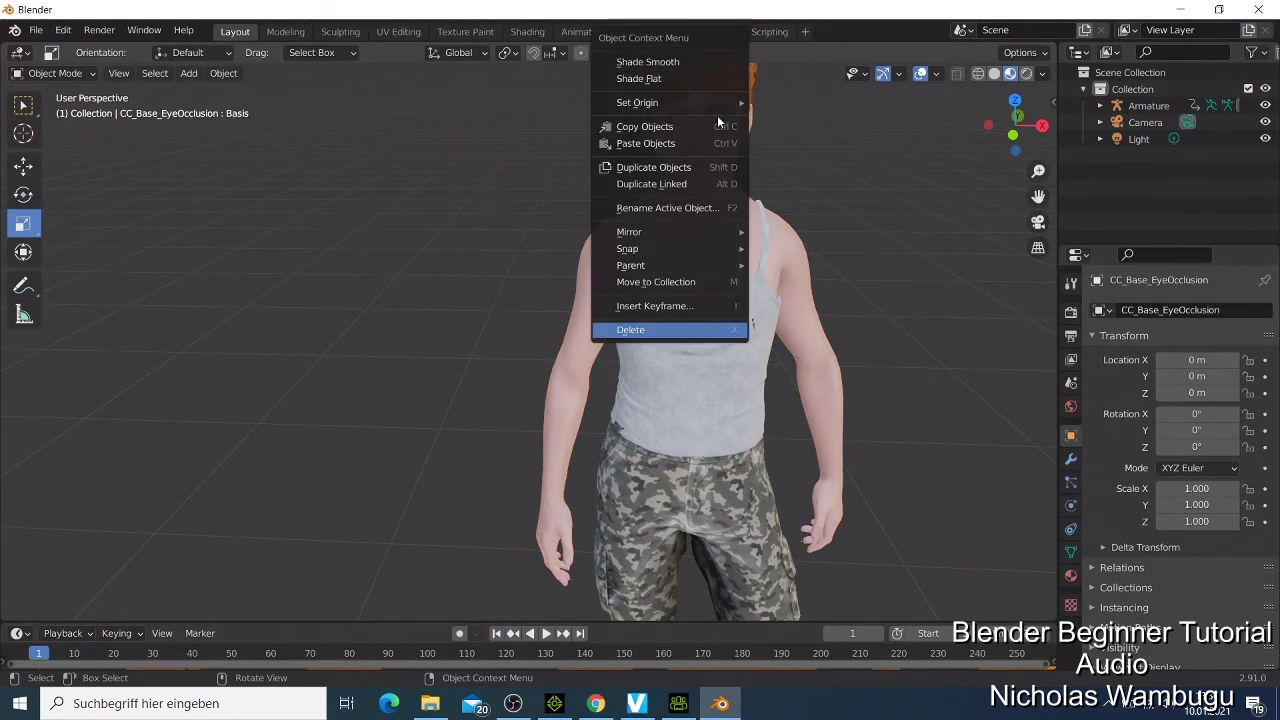
left_click(674, 328)
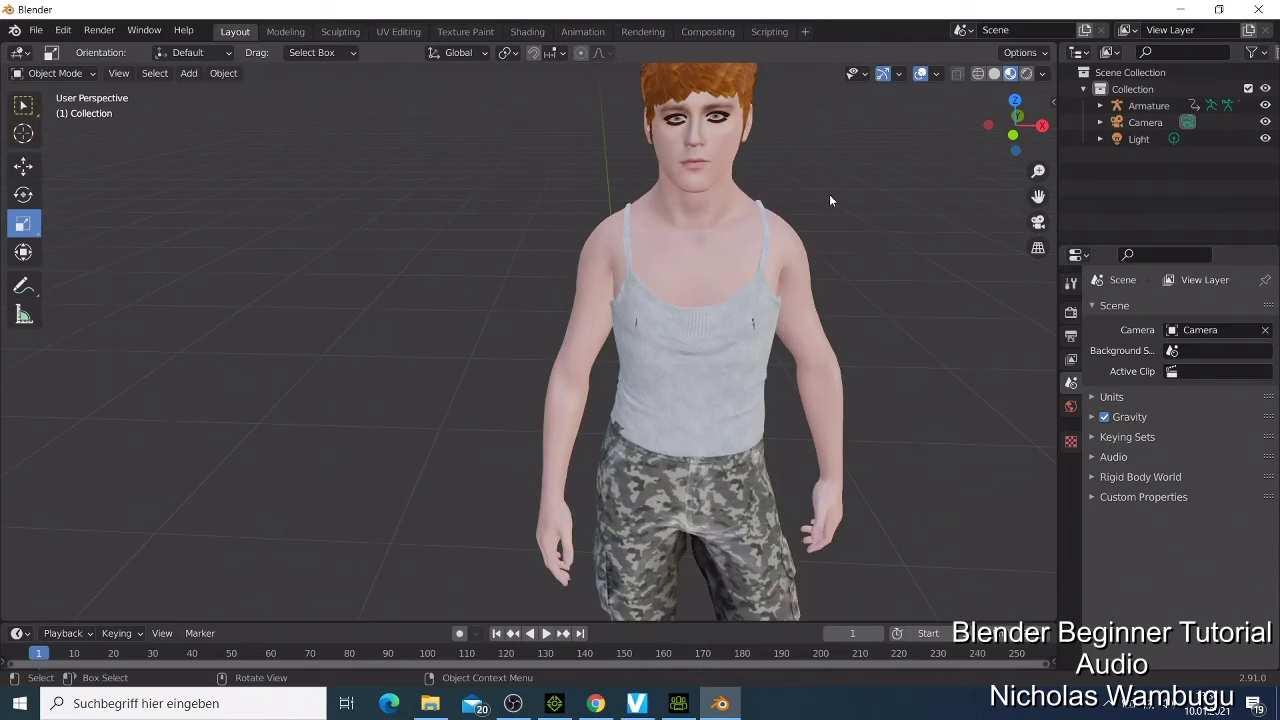
- Look over the whole character, then view the scene through the camera with the entire camera frame in sight
scroll(830, 195, "down", 1)
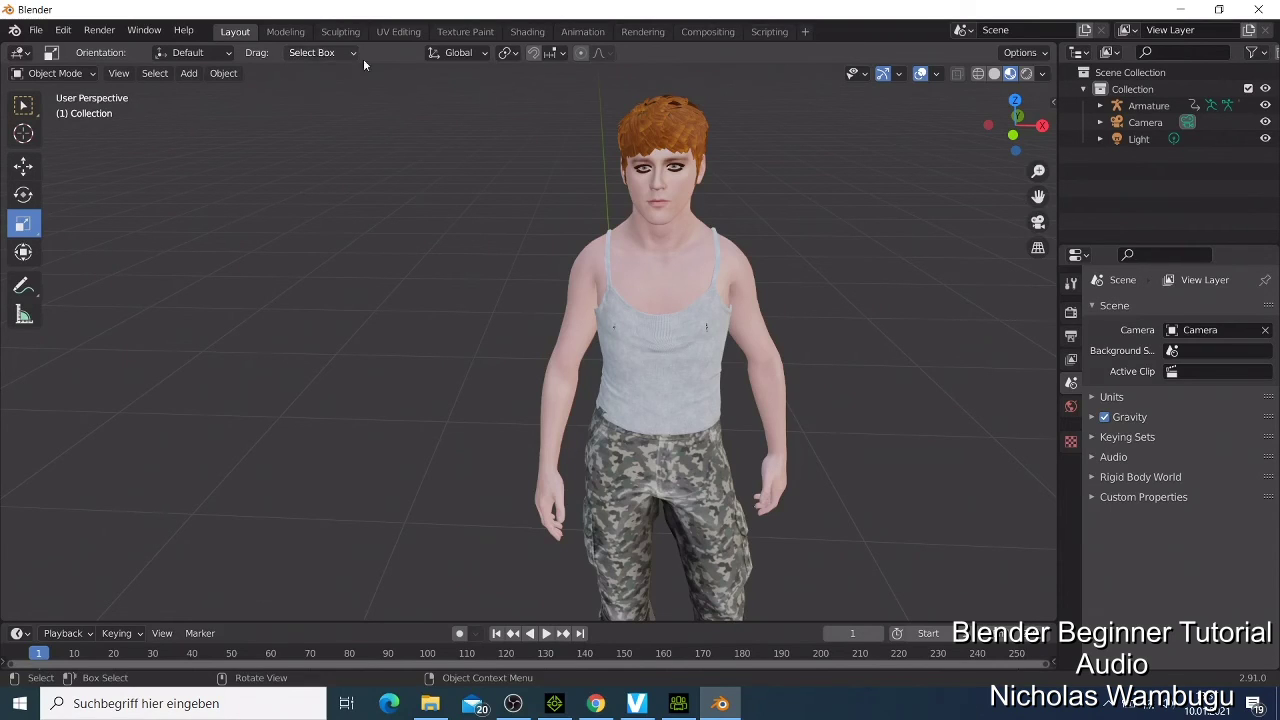
scroll(727, 247, "down", 5)
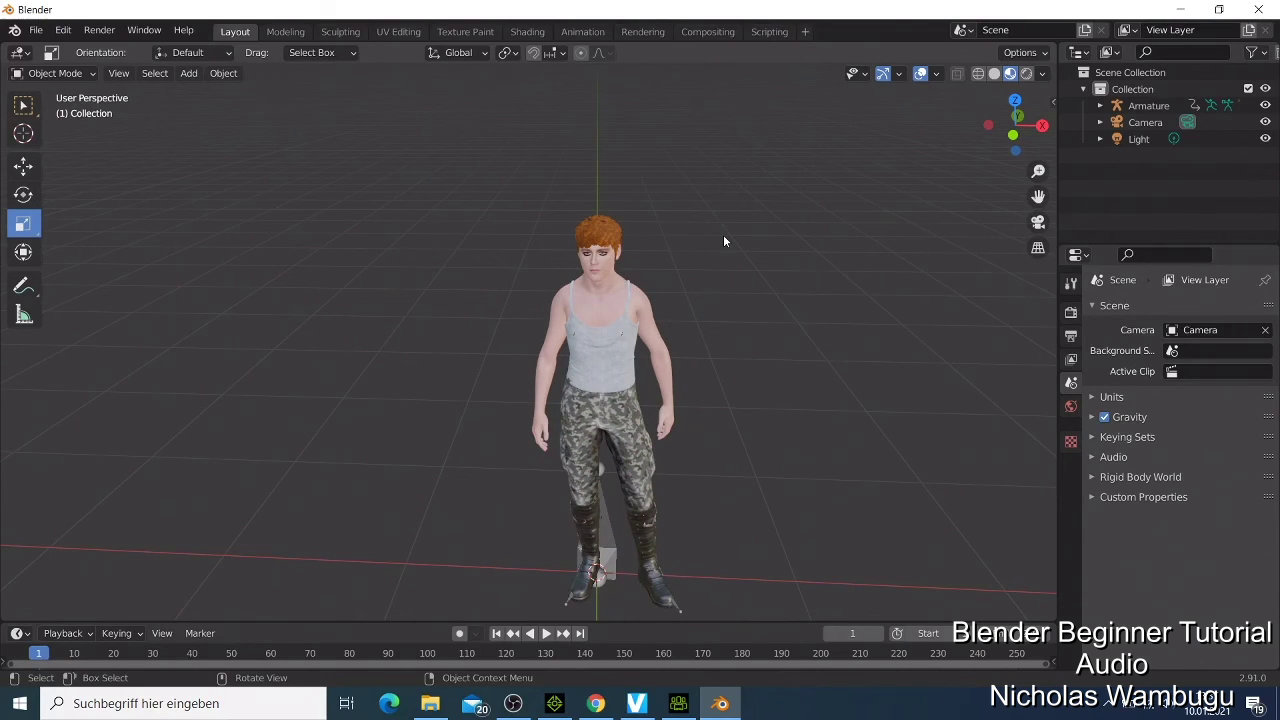
scroll(724, 240, "up", 4)
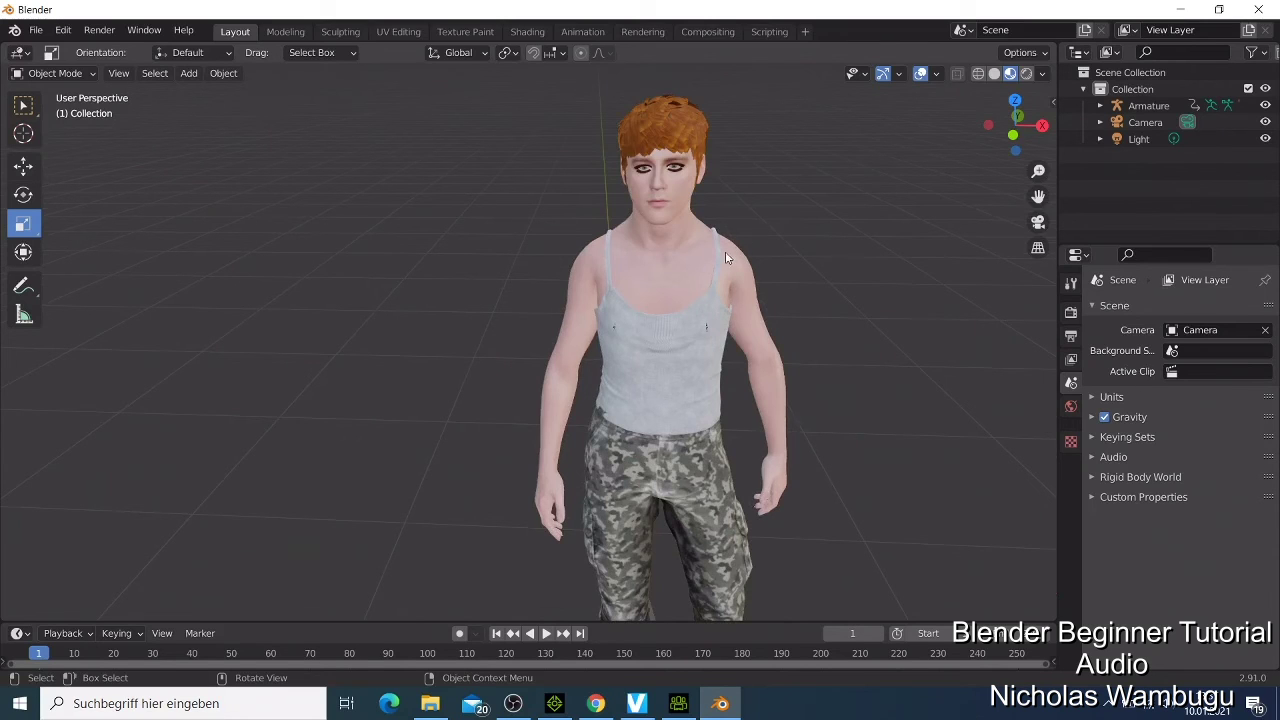
left_click(1038, 222)
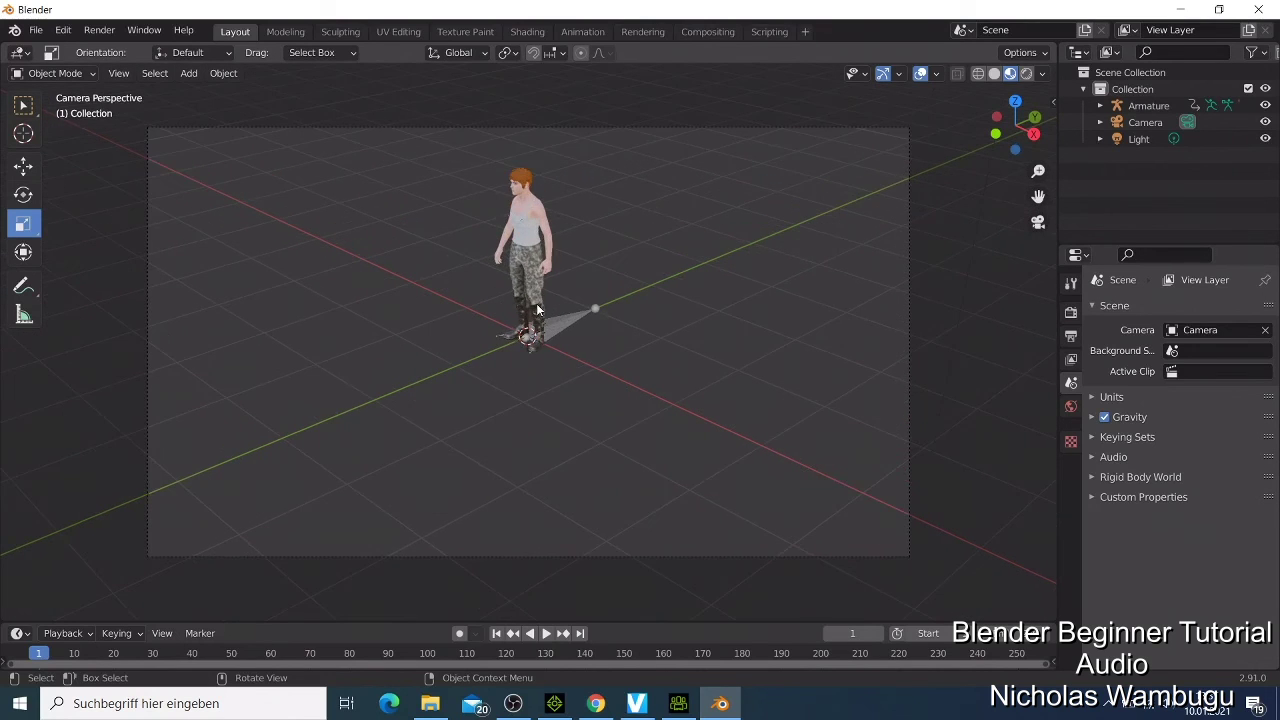
scroll(534, 305, "down", 2)
right_click(530, 309)
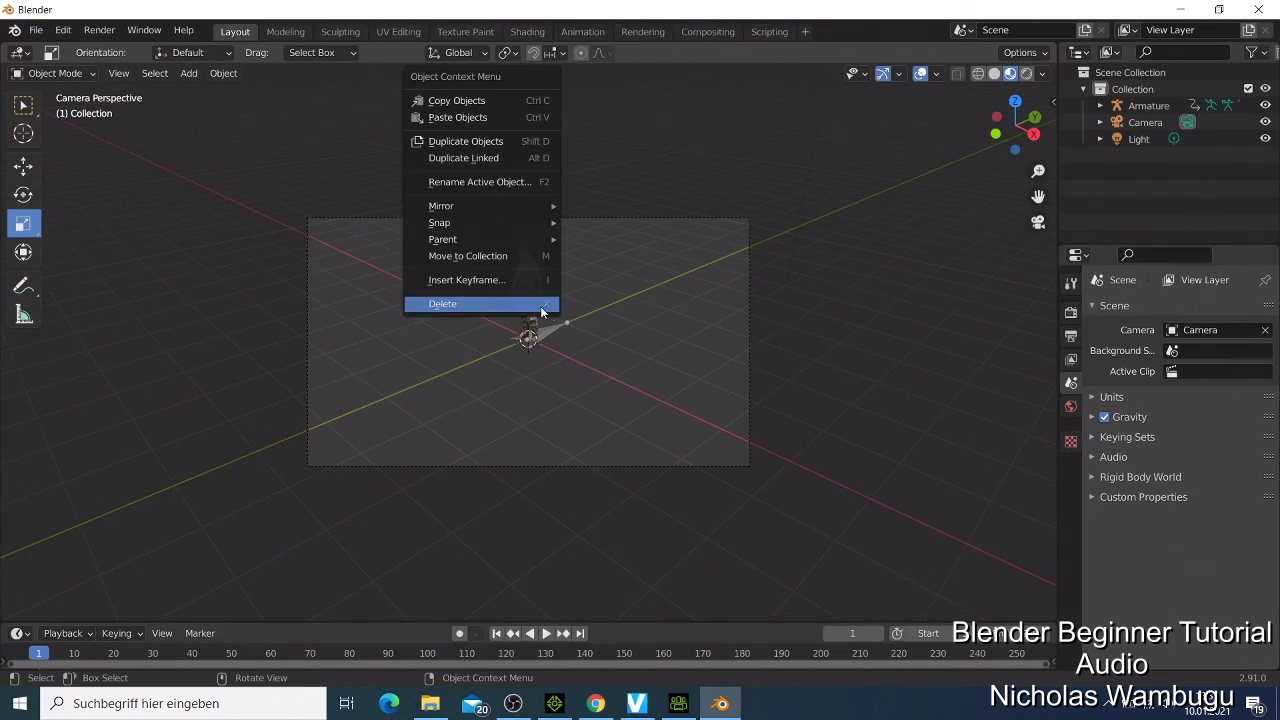
left_click(540, 306)
left_click(519, 298)
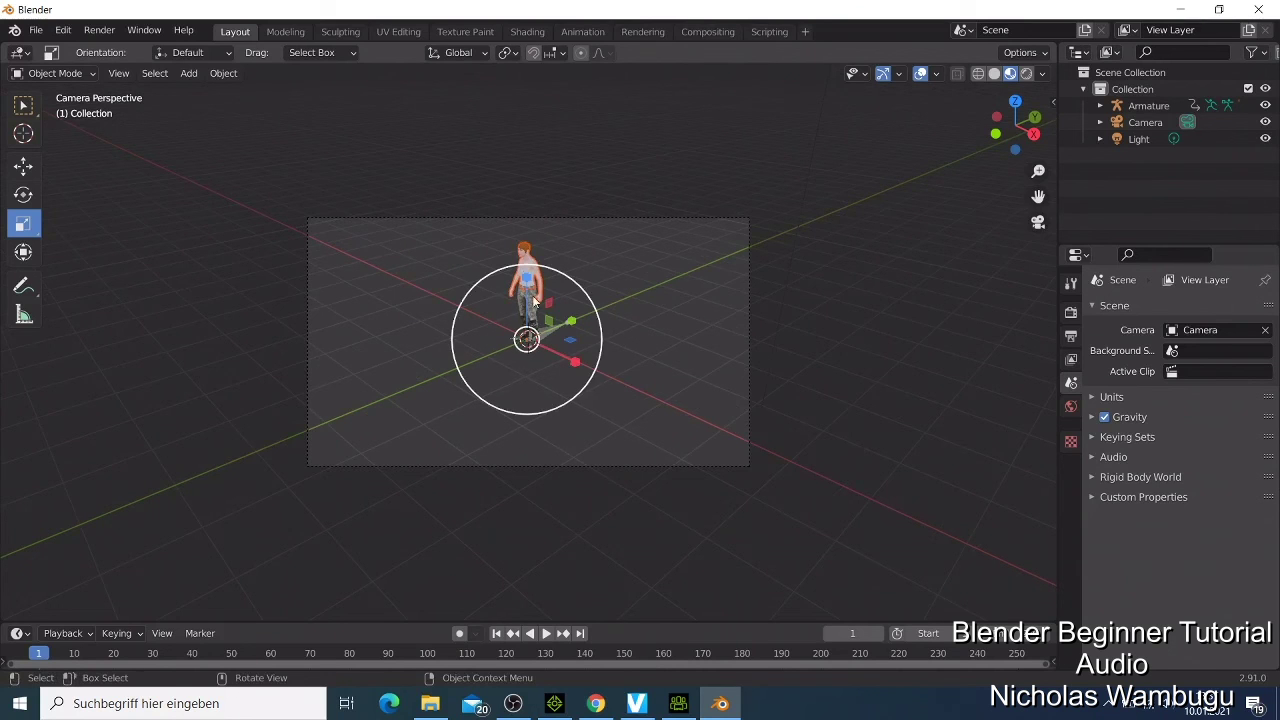
left_click(624, 292)
- Leave the camera view and show the whole character from the front, centred in the viewport
middle_click_drag(522, 288, 616, 264)
scroll(612, 268, "up", 5)
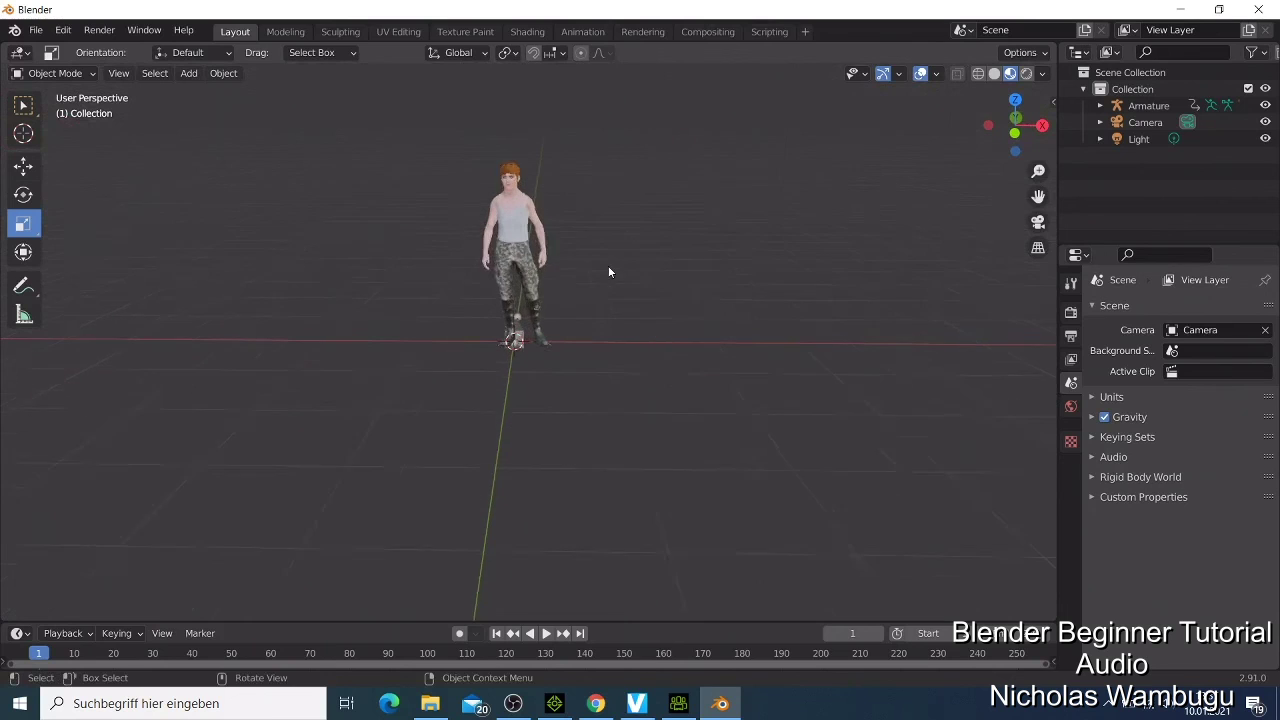
left_click_drag(1034, 196, 1022, 220)
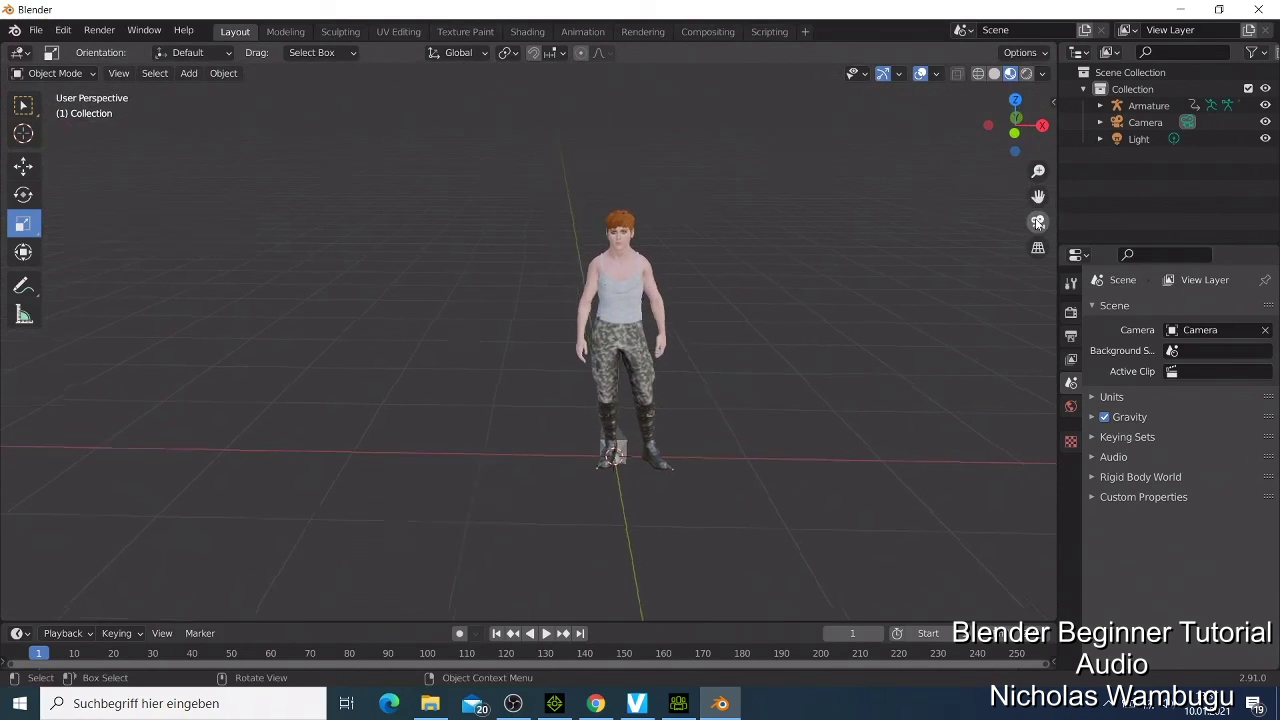
- Return to the camera view and rotate the Camera object to 66.5° on X and 11.1° on Y
left_click(1038, 222)
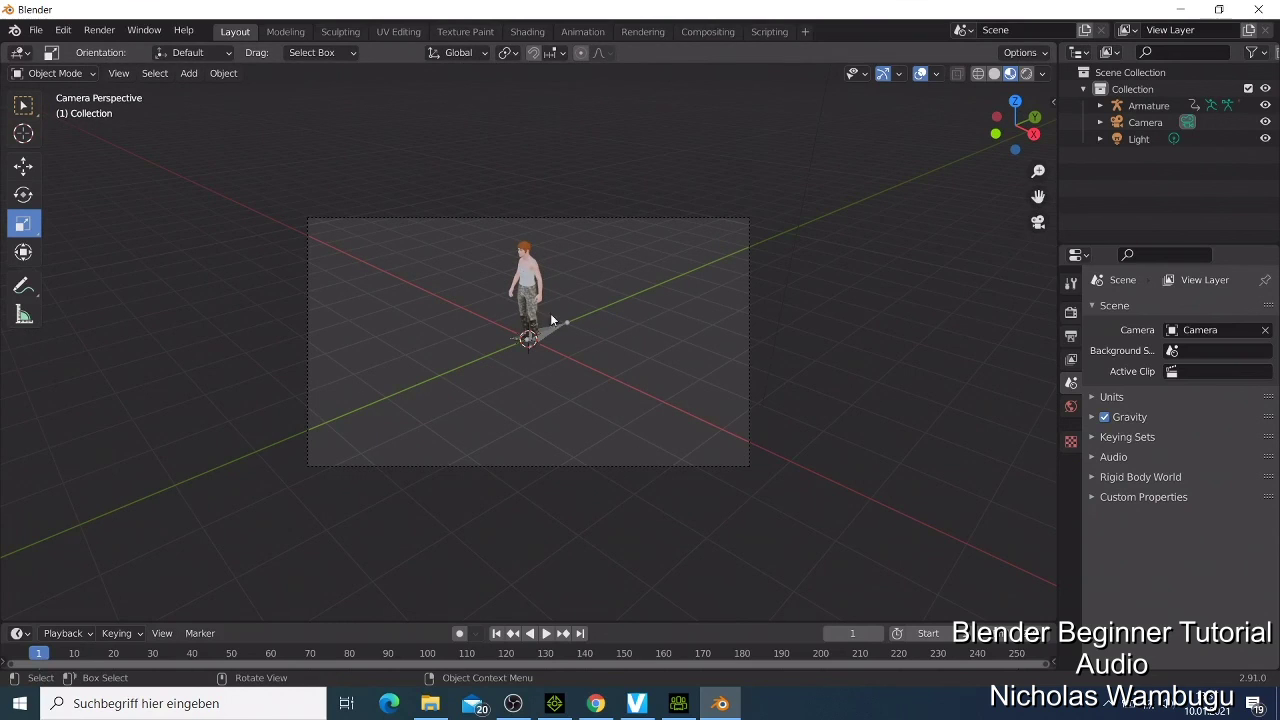
left_click(1138, 124)
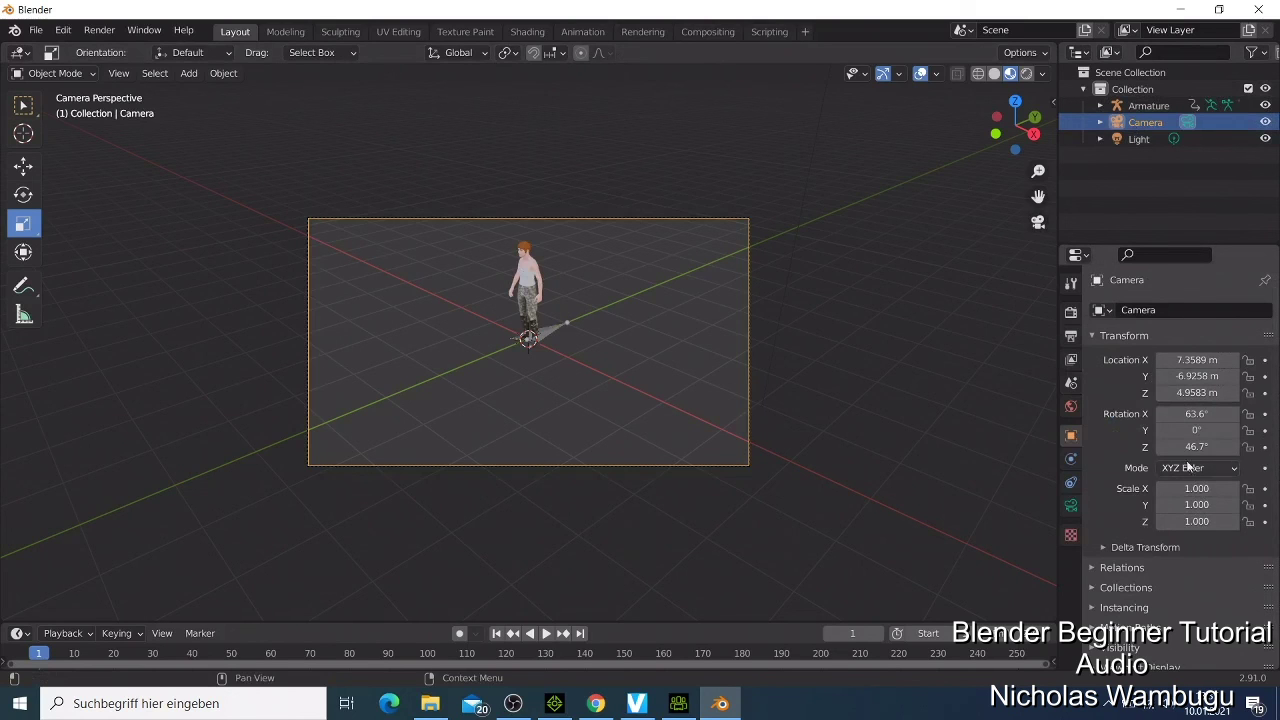
mouse_move(1213, 428)
left_mouse_down()
mouse_move(1246, 428)
mouse_move(1190, 413)
mouse_move(1234, 430)
left_mouse_up()
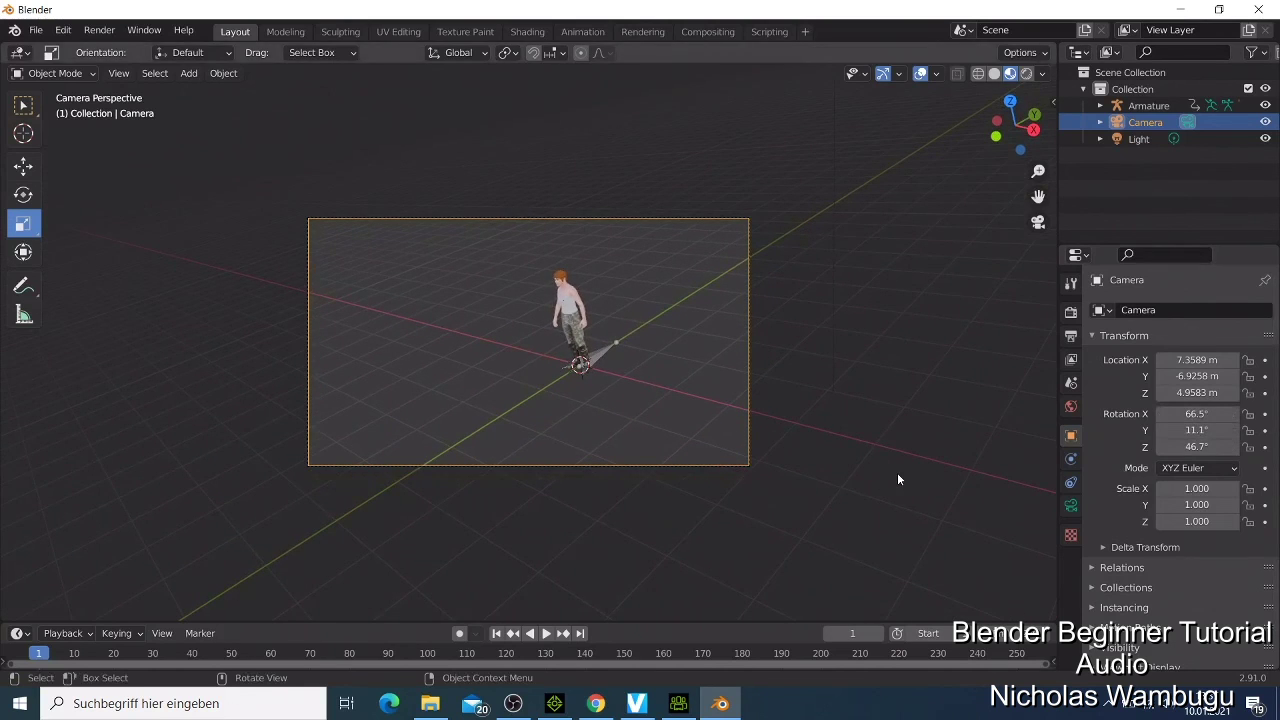